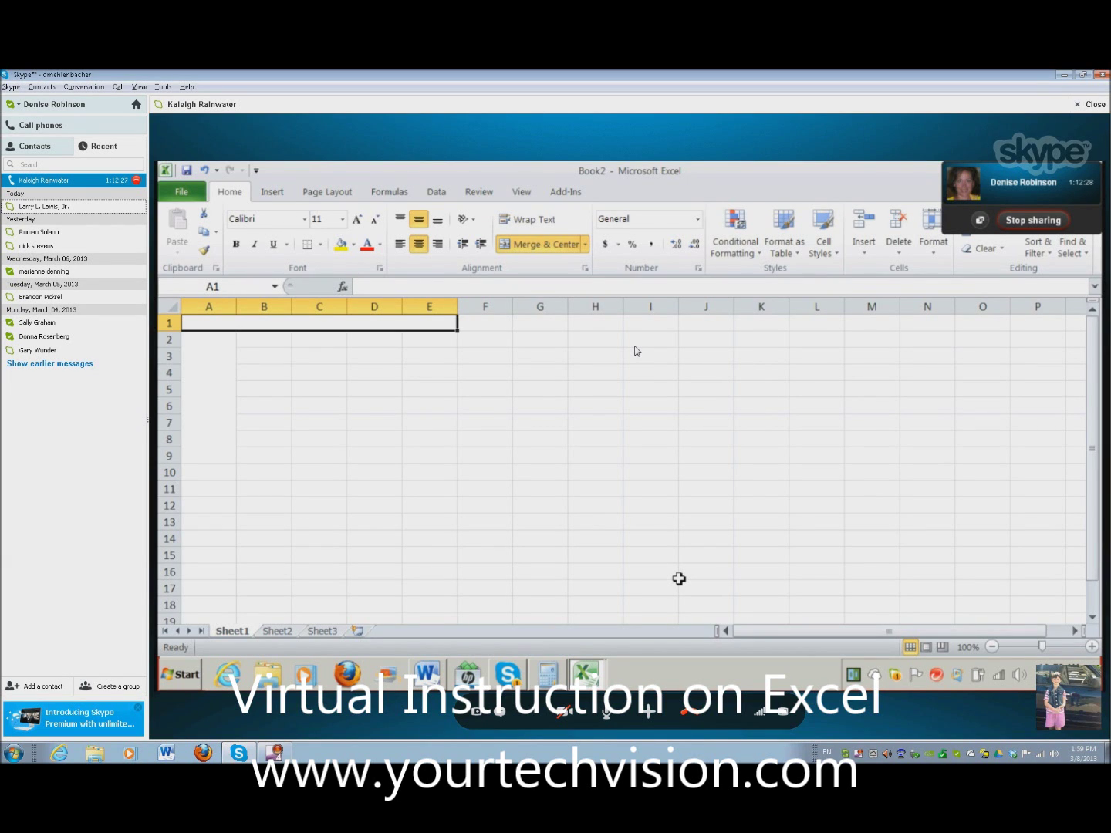
Create a new blank workbook, Book3, with Ctrl+N
{"action": "key", "text": "ctrl+n"}
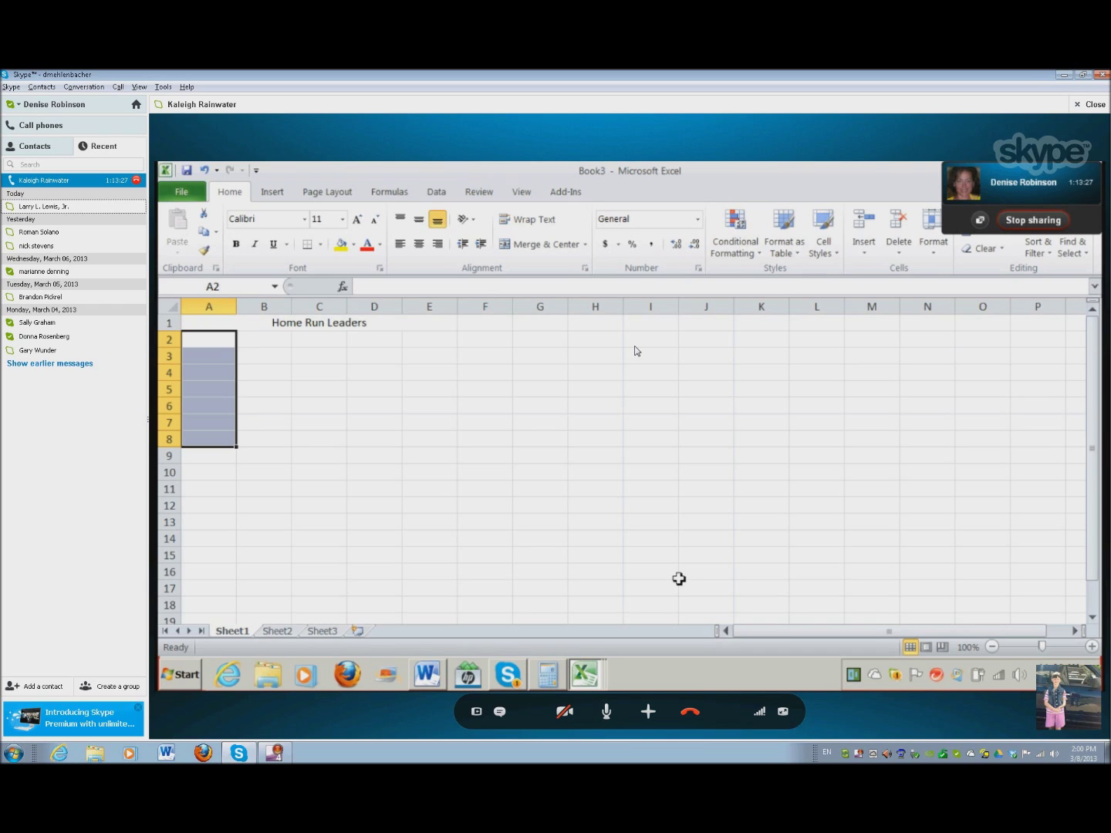
Merge A2:A8 into one cell, centred horizontally and vertically, with text rotated 90 degrees
{"action": "key", "text": "shift+F10"}
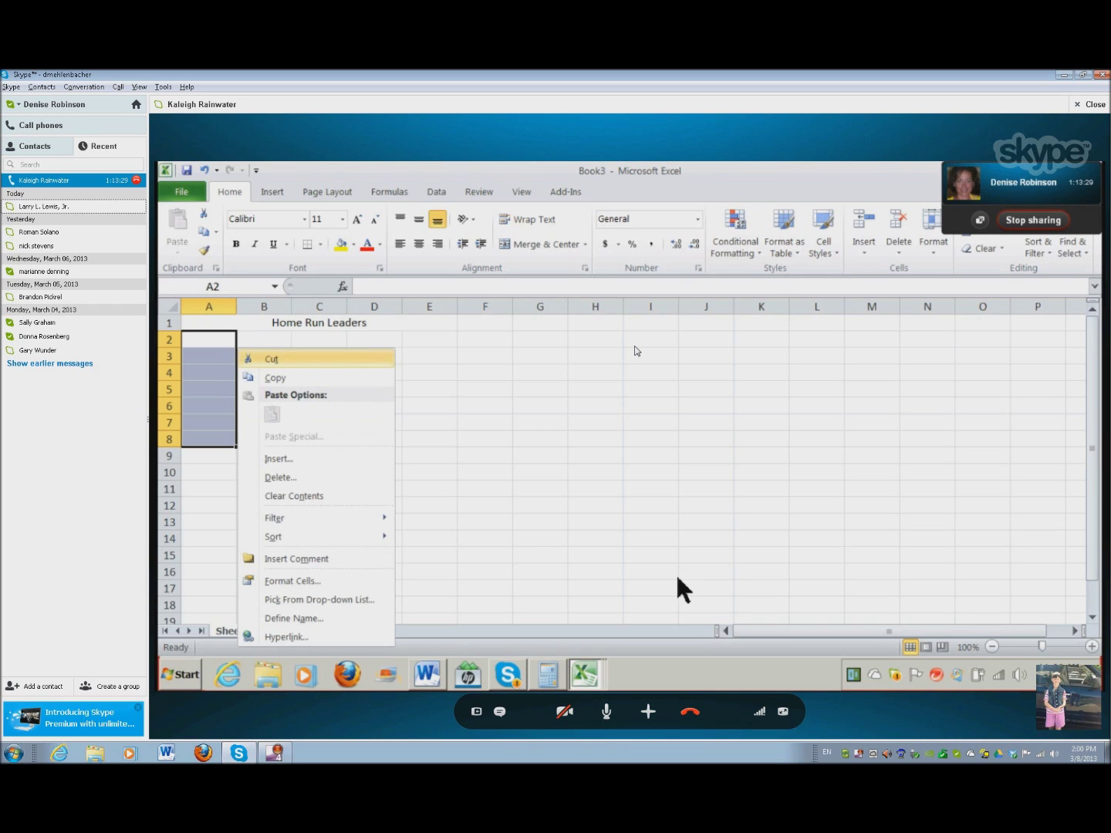
{"action": "key", "text": "f"}
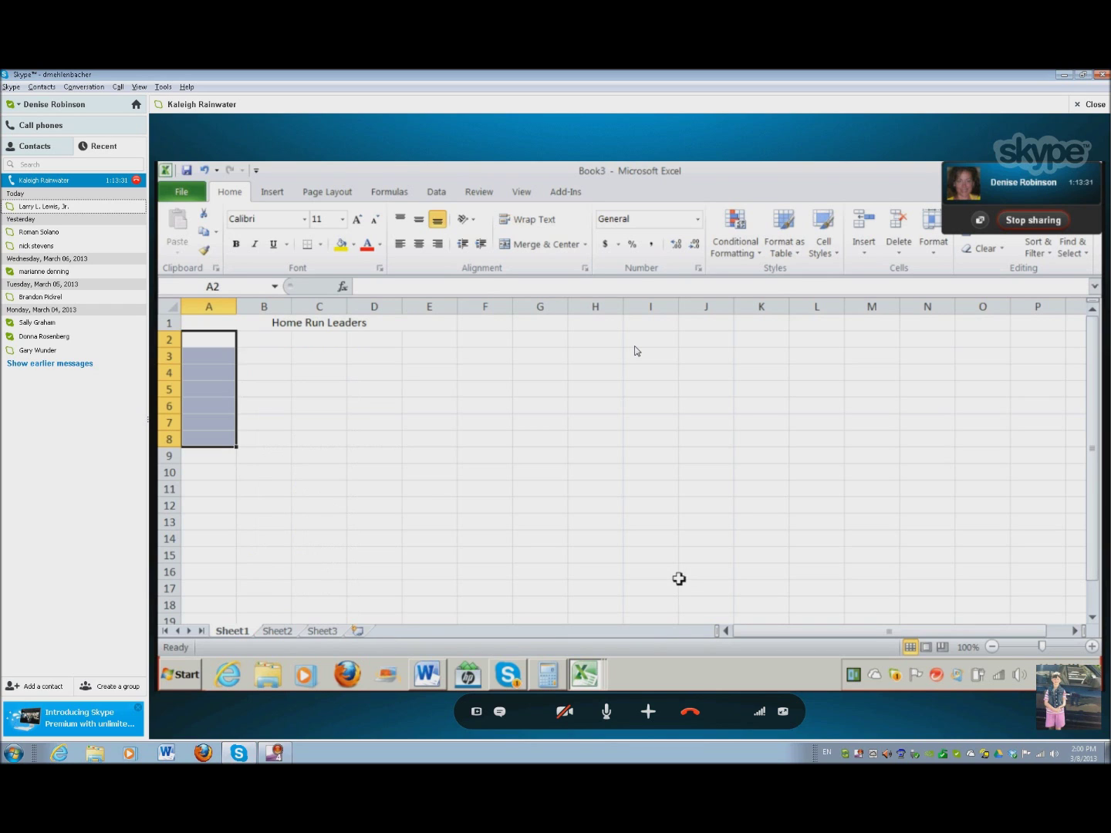
{"action": "key", "text": "alt+h"}
{"action": "key", "text": "alt+Down"}
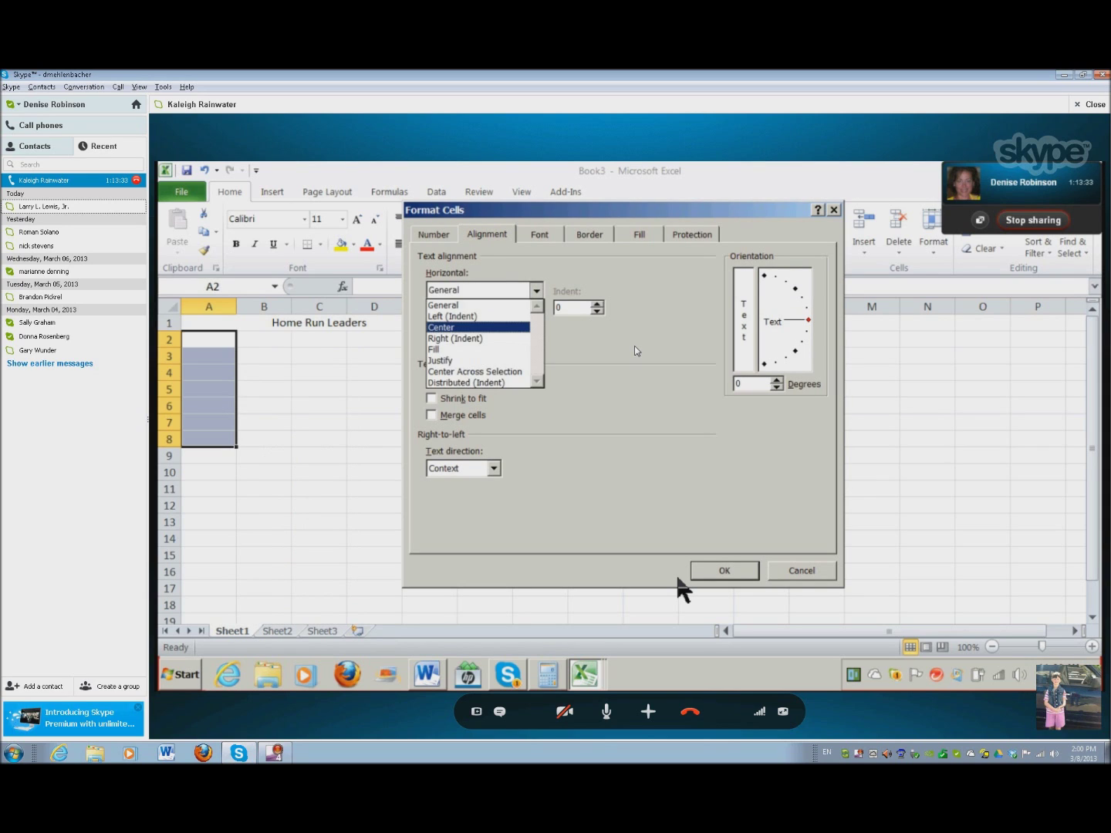
{"action": "key", "text": "Return"}
{"action": "key", "text": "alt+v"}
{"action": "key", "text": "alt+Down"}
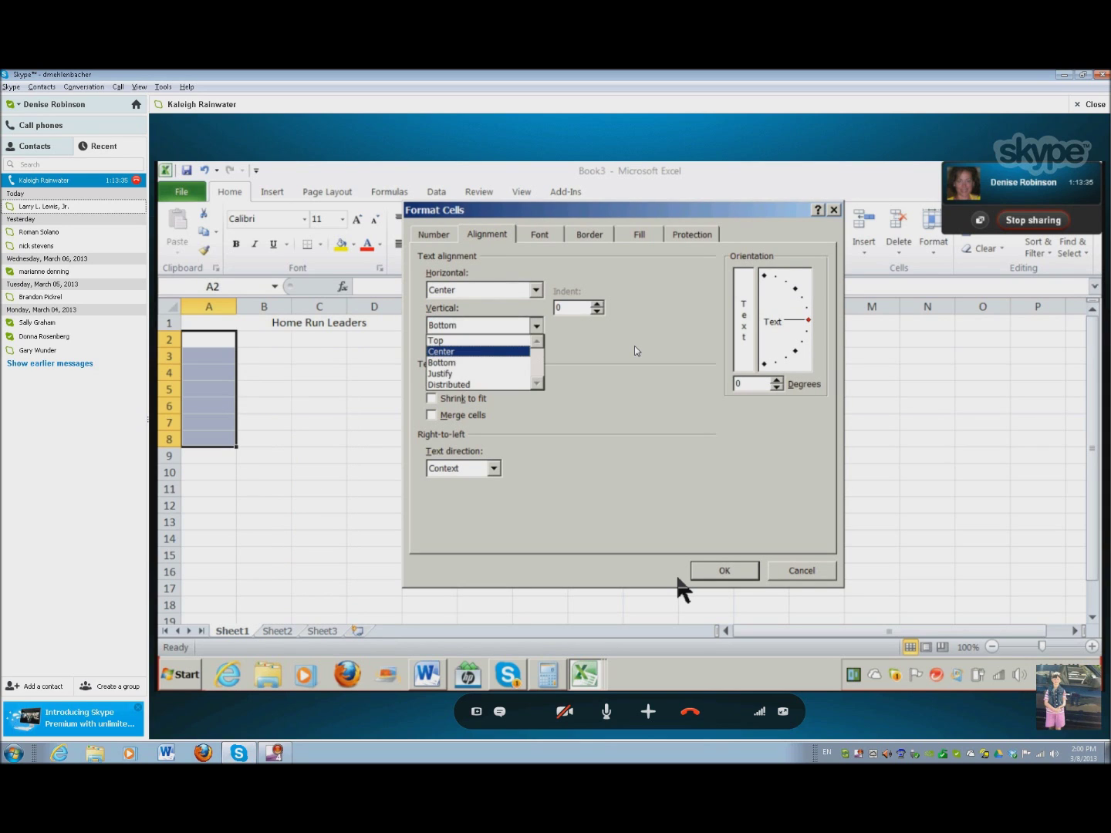
{"action": "key", "text": "Return"}
{"action": "key", "text": "alt+m"}
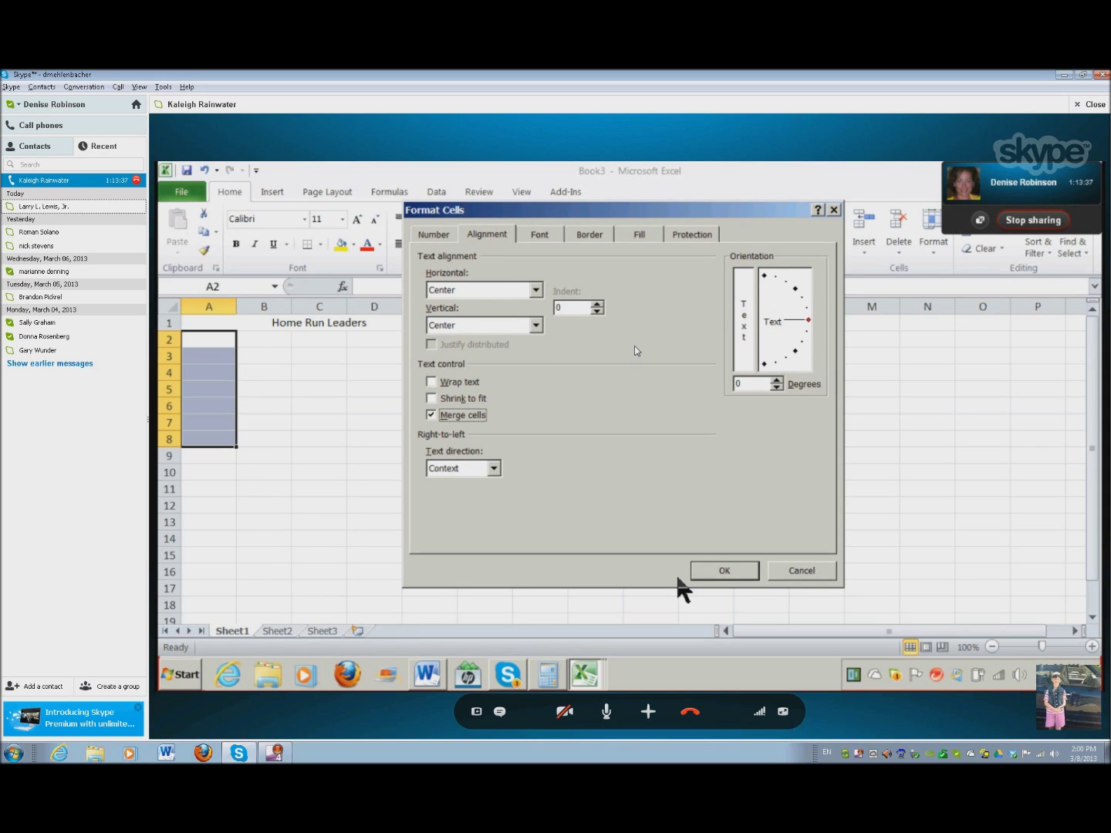
{"action": "key", "text": "alt+d"}
{"action": "type", "text": "90"}
{"action": "key", "text": "Tab"}
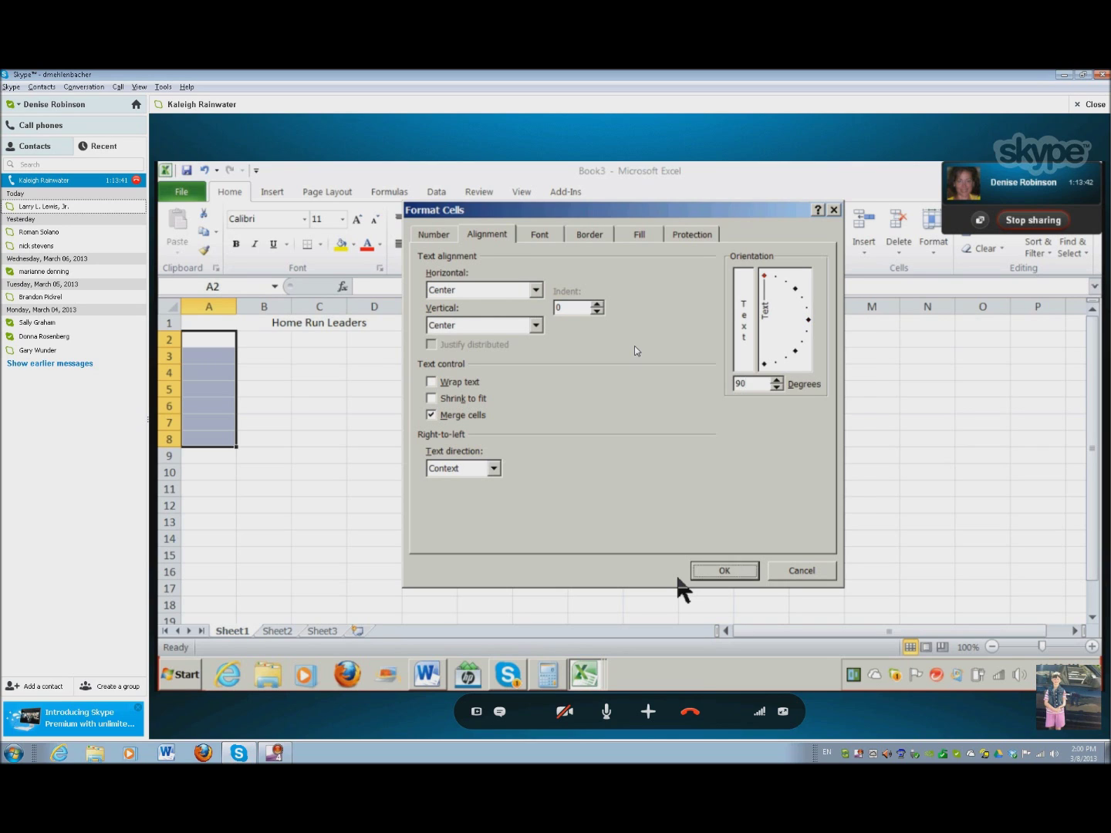
{"action": "key", "text": "Return"}
Label the merged column-A cell 'Frequency'
{"action": "type", "text": "F"}
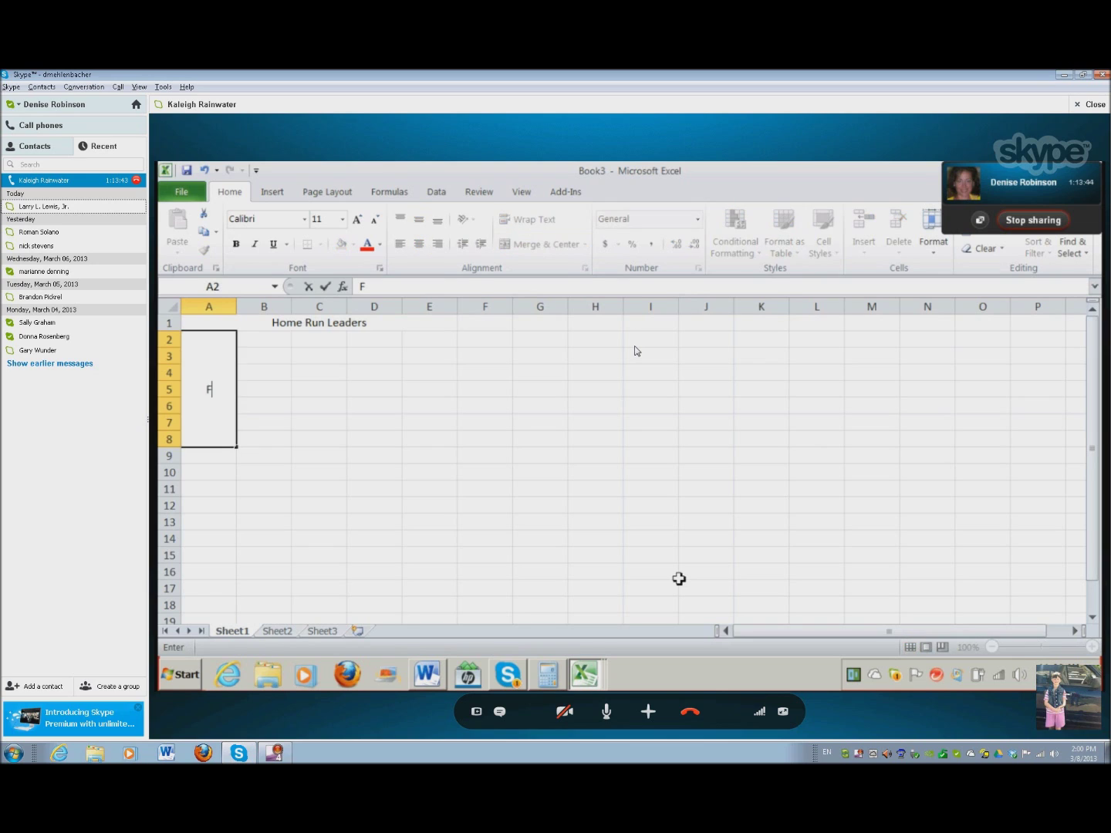
{"action": "type", "text": "requency"}
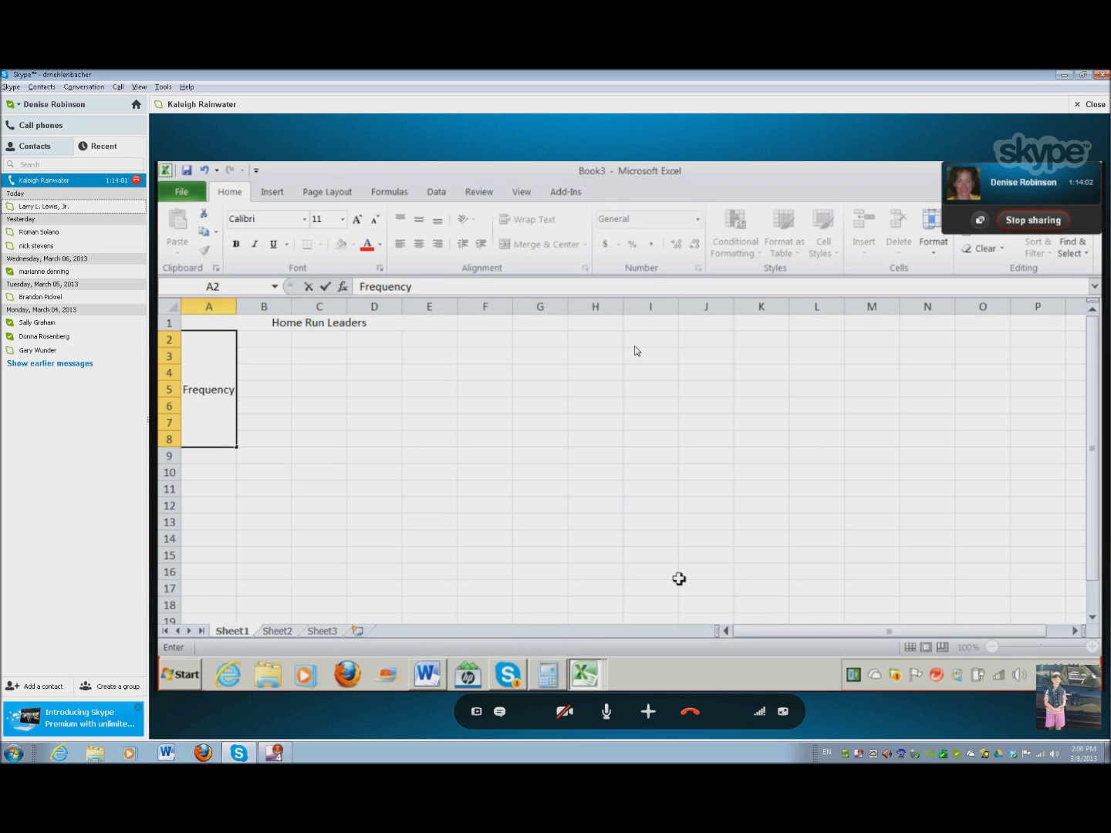
{"action": "key", "text": "Return"}
{"action": "key", "text": "Right"}
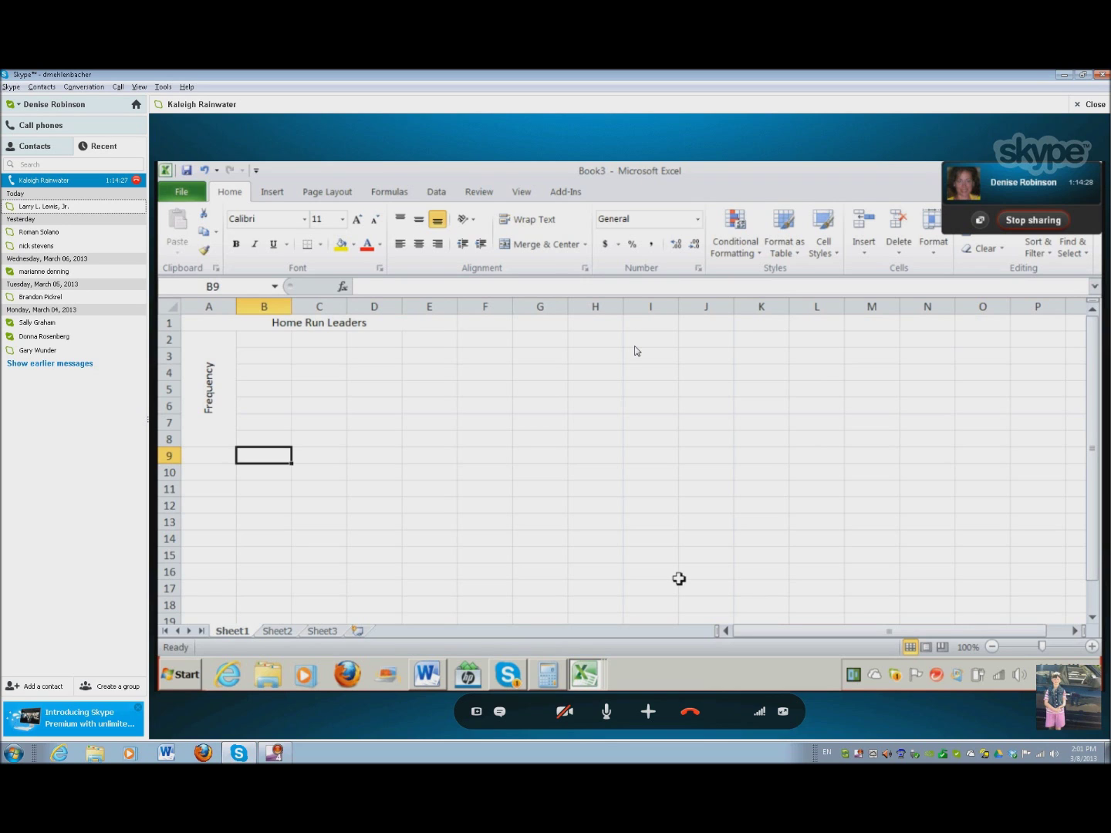
Enter the values 1 through 7 up column B, 1 in B9 to 7 in B3
{"action": "type", "text": "1"}
{"action": "key", "text": "Up"}
{"action": "type", "text": "2"}
{"action": "key", "text": "Up"}
{"action": "type", "text": "3"}
{"action": "key", "text": "Up"}
{"action": "type", "text": "4"}
{"action": "key", "text": "Up"}
{"action": "type", "text": "5"}
{"action": "key", "text": "Up"}
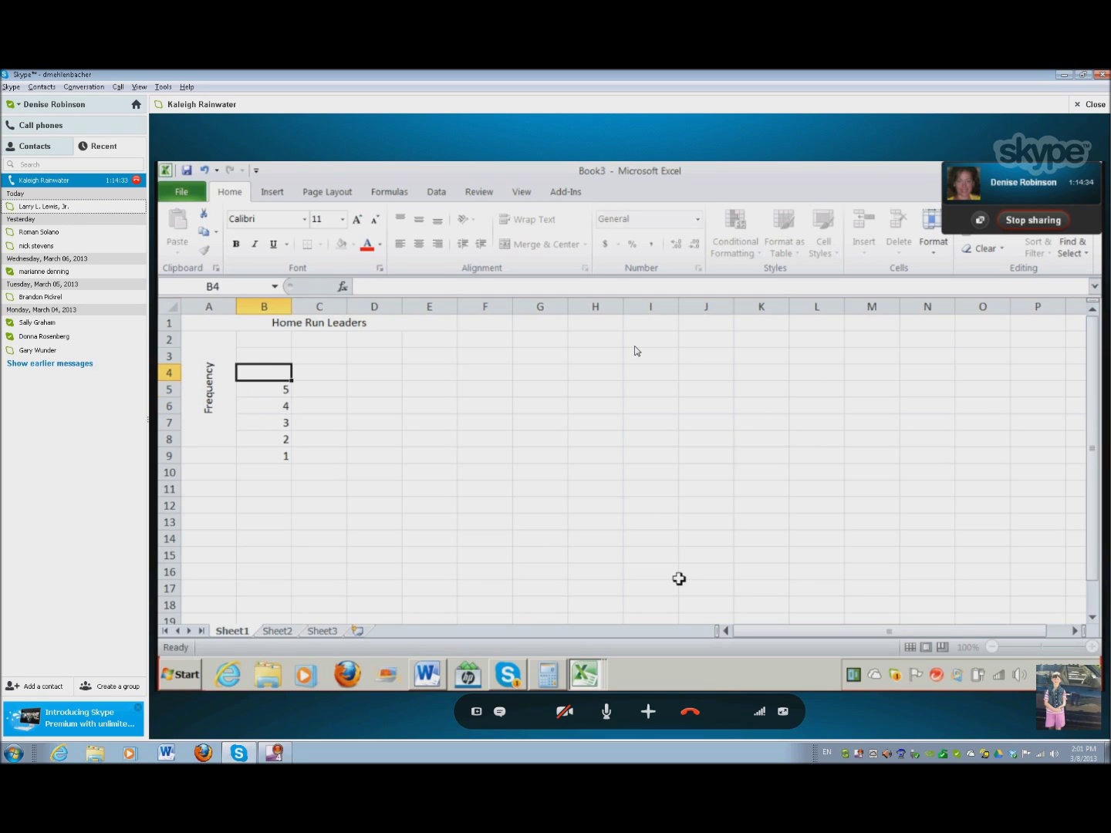
{"action": "type", "text": "6"}
{"action": "key", "text": "Up"}
{"action": "type", "text": "7"}
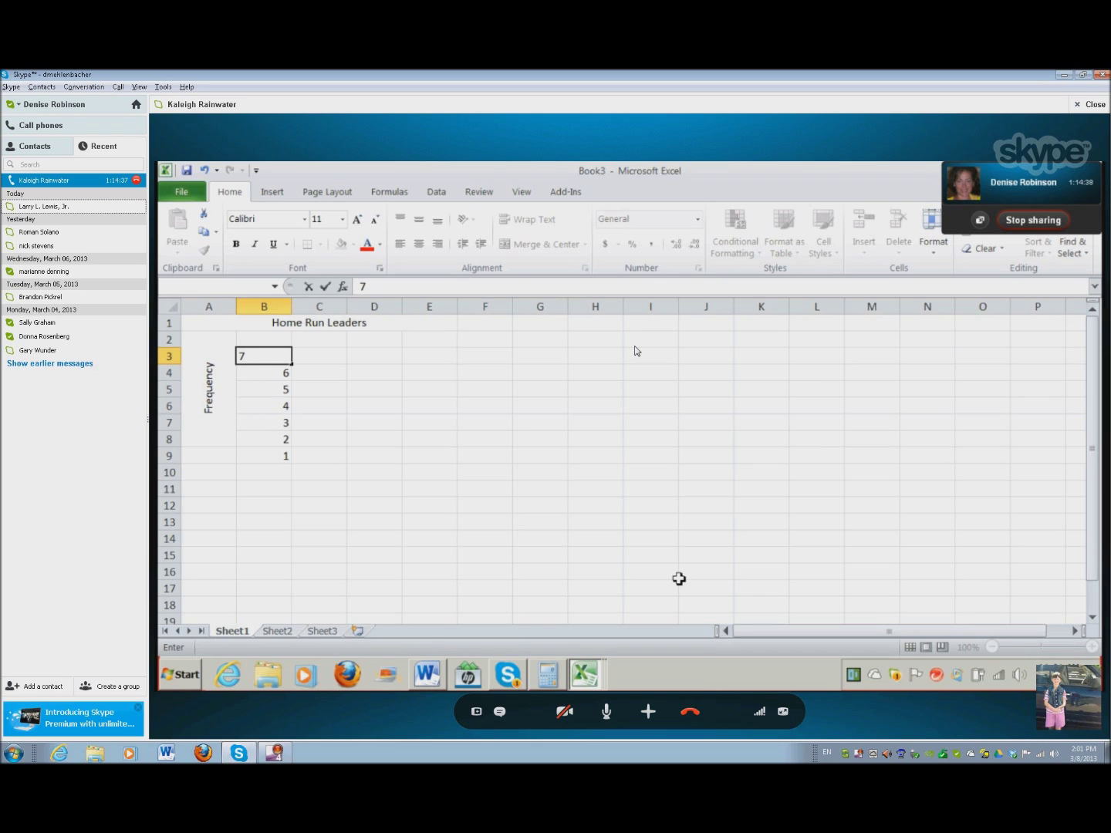
{"action": "key", "text": "Tab"}
Select C11:G11 beneath the value rows
{"action": "key", "text": "Down"}
{"action": "key", "text": "Down"}
{"action": "key", "text": "Down"}
{"action": "key", "text": "Down"}
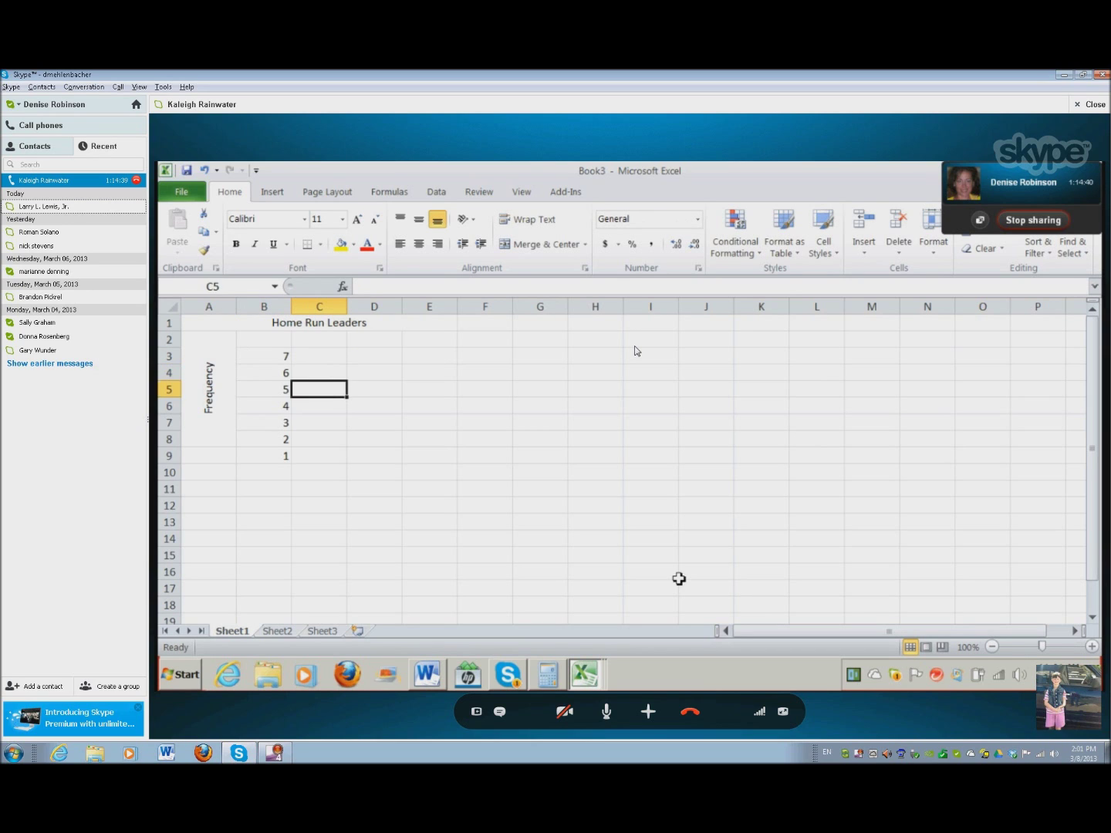
{"action": "key", "text": "Down"}
{"action": "key", "text": "Down"}
{"action": "key", "text": "Down"}
{"action": "key", "text": "Left"}
{"action": "key", "text": "Down"}
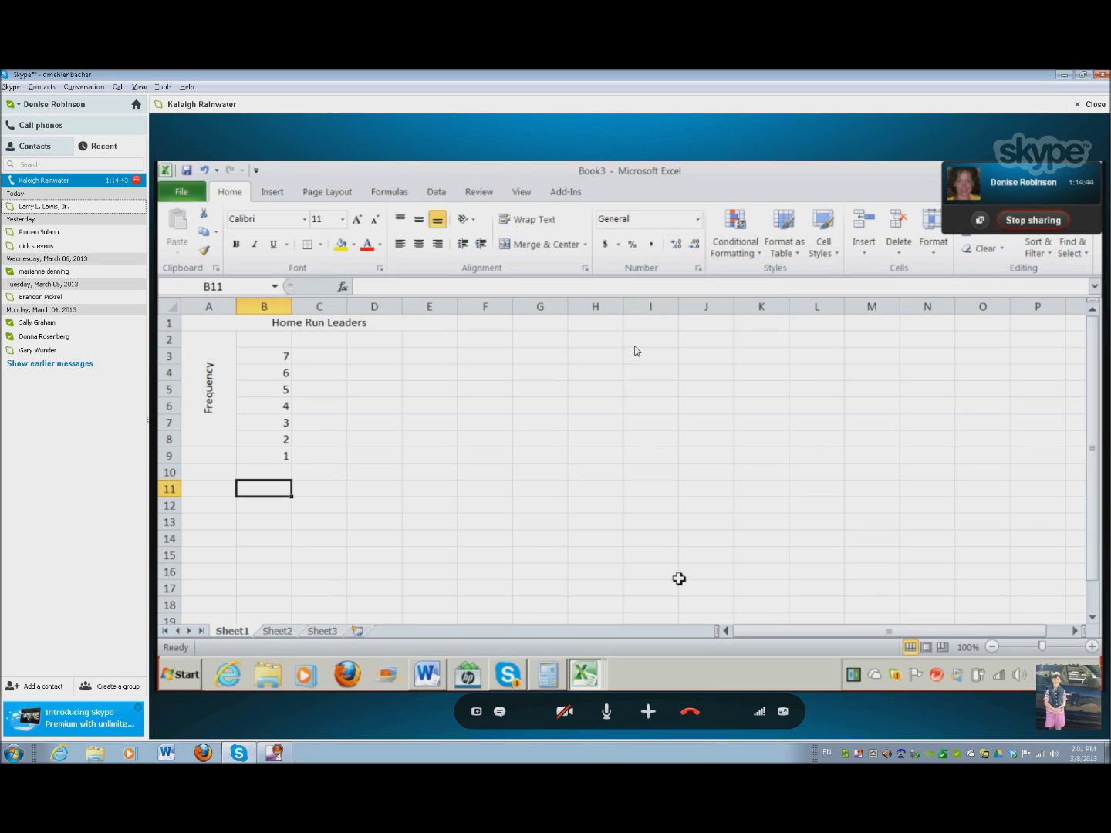
{"action": "key", "text": "Right"}
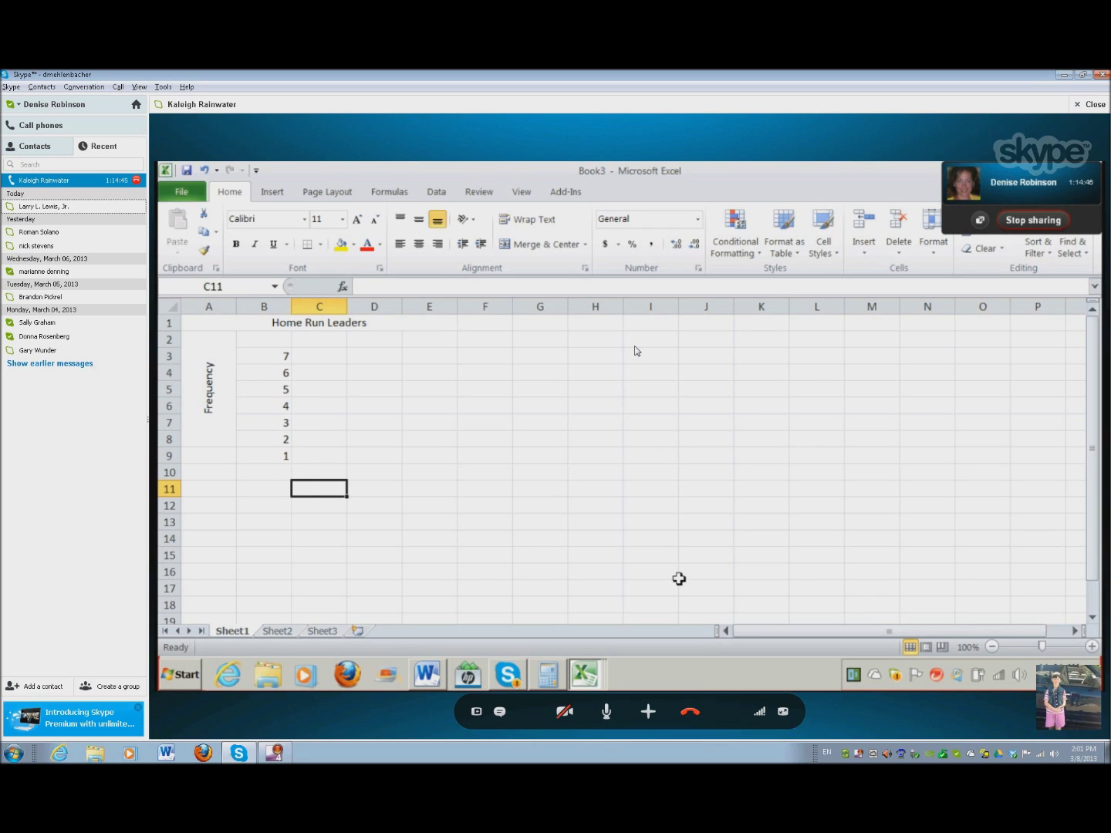
{"action": "key", "text": "shift+Right"}
{"action": "key", "text": "shift+Right"}
{"action": "key", "text": "shift+Right"}
{"action": "key", "text": "shift+Right"}
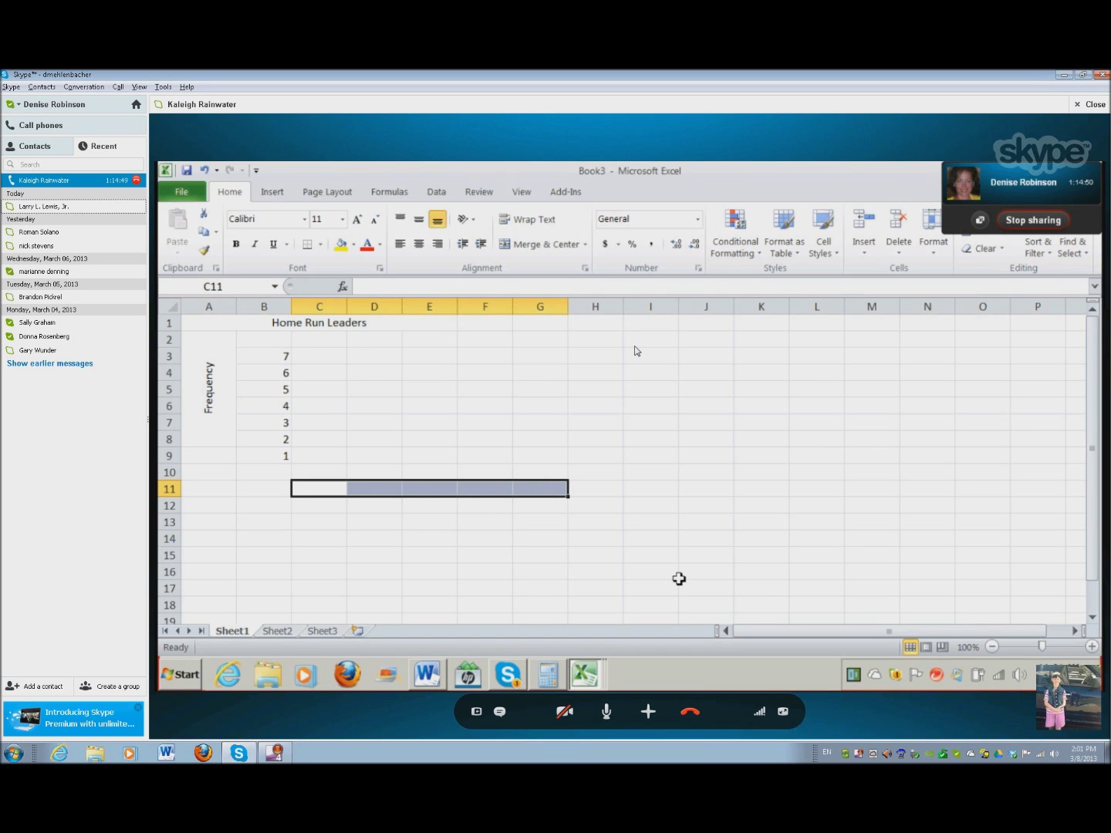
Merge C11:G11 into one cell centred both ways and label it 'Percents'
{"action": "key", "text": "shift+F10"}
{"action": "key", "text": "Escape"}
{"action": "key", "text": "ctrl+1"}
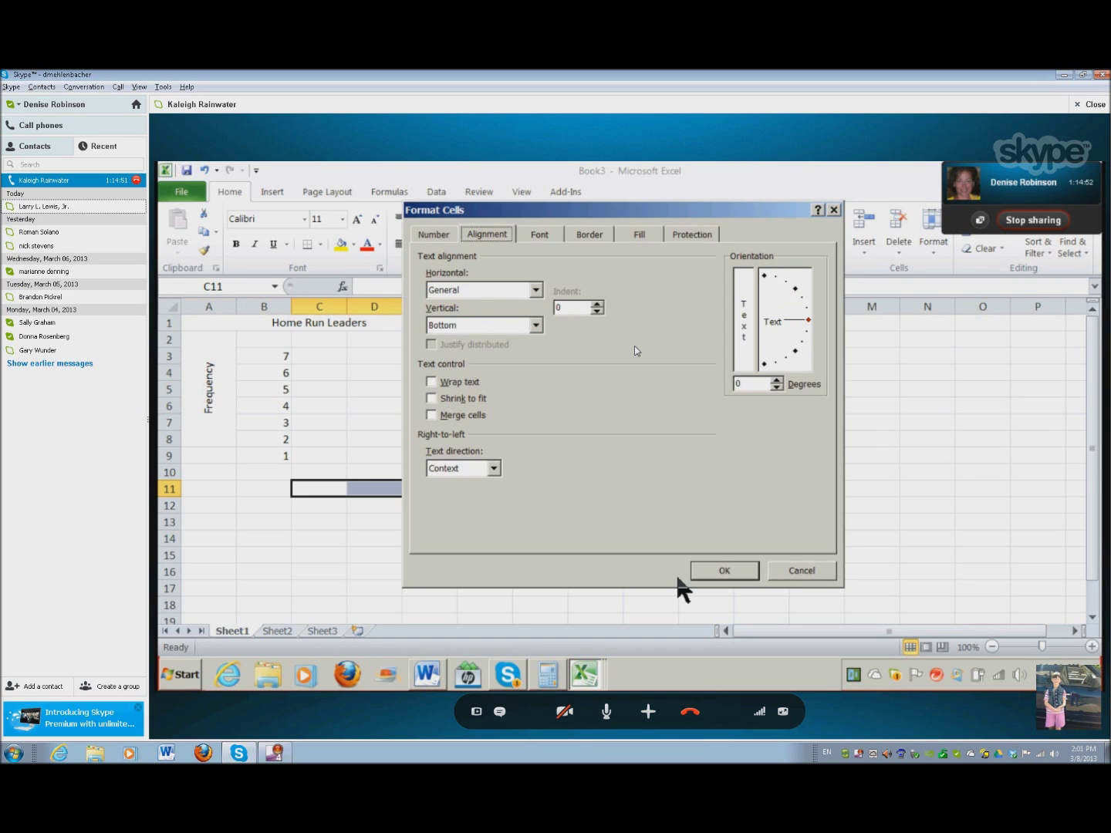
{"action": "key", "text": "alt+h"}
{"action": "key", "text": "alt+Down"}
{"action": "key", "text": "Down"}
{"action": "key", "text": "Down"}
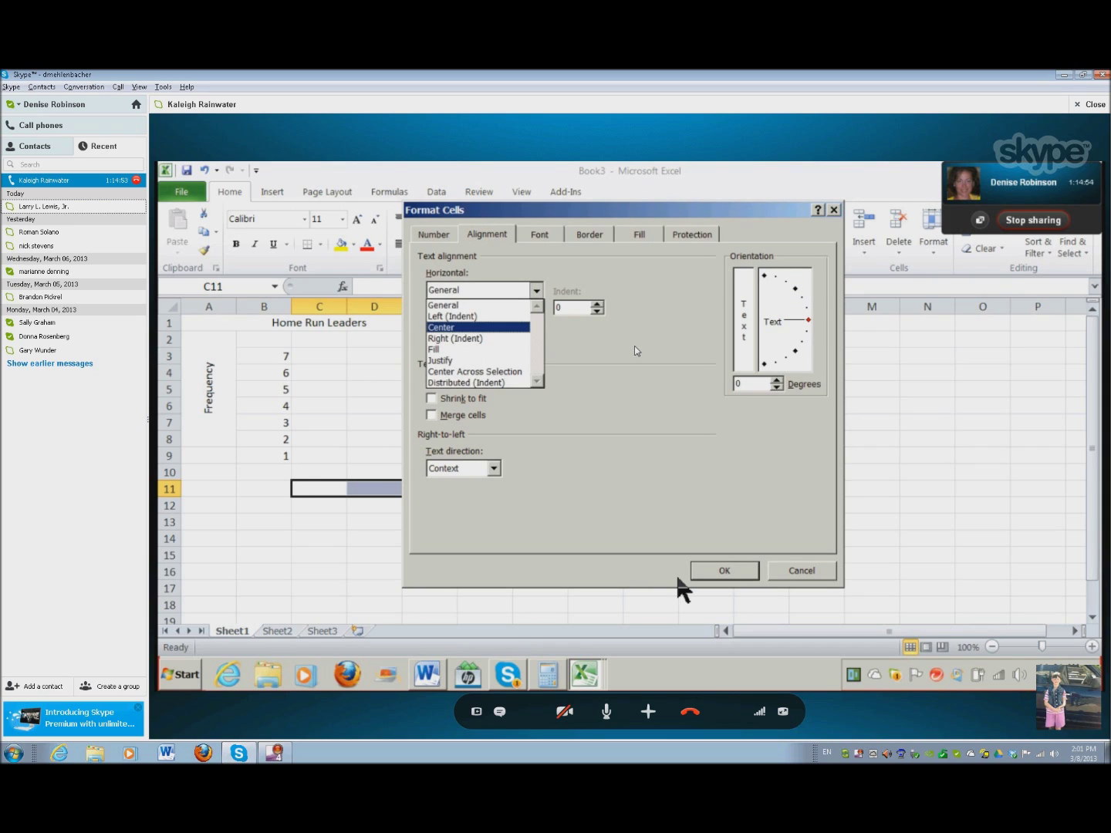
{"action": "key", "text": "Tab"}
{"action": "key", "text": "alt+v"}
{"action": "key", "text": "alt+Down"}
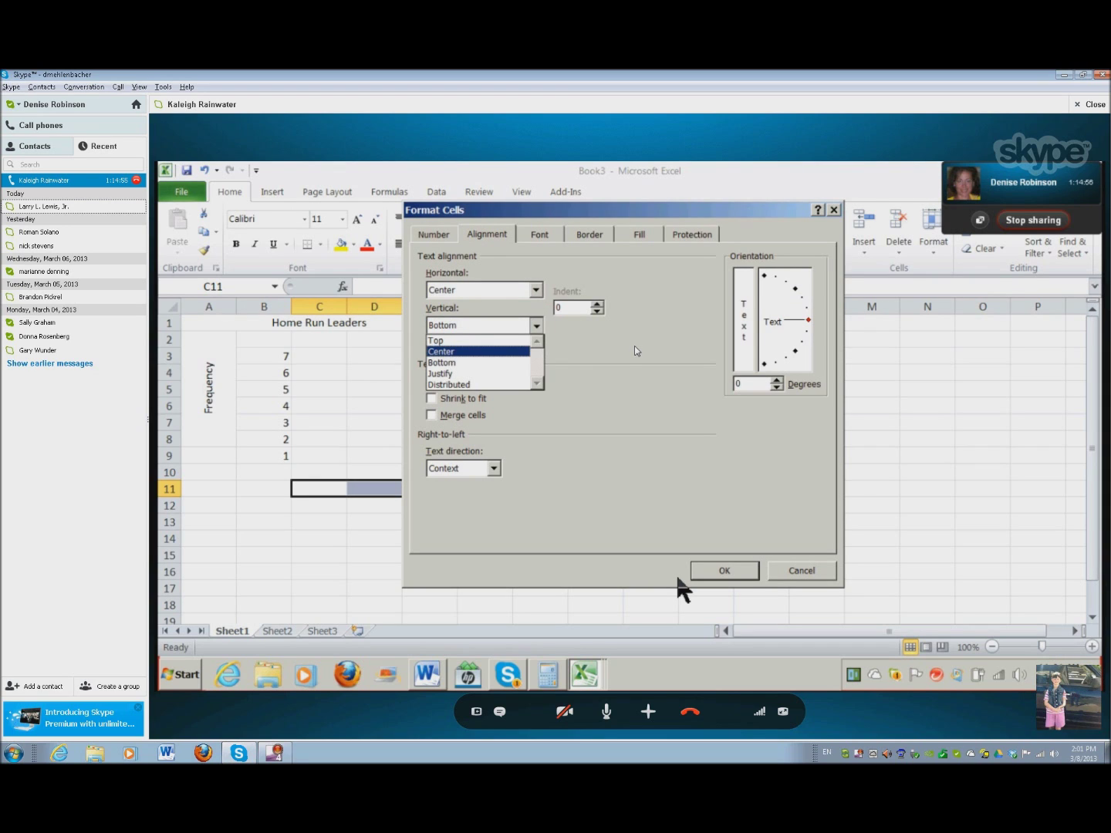
{"action": "key", "text": "Return"}
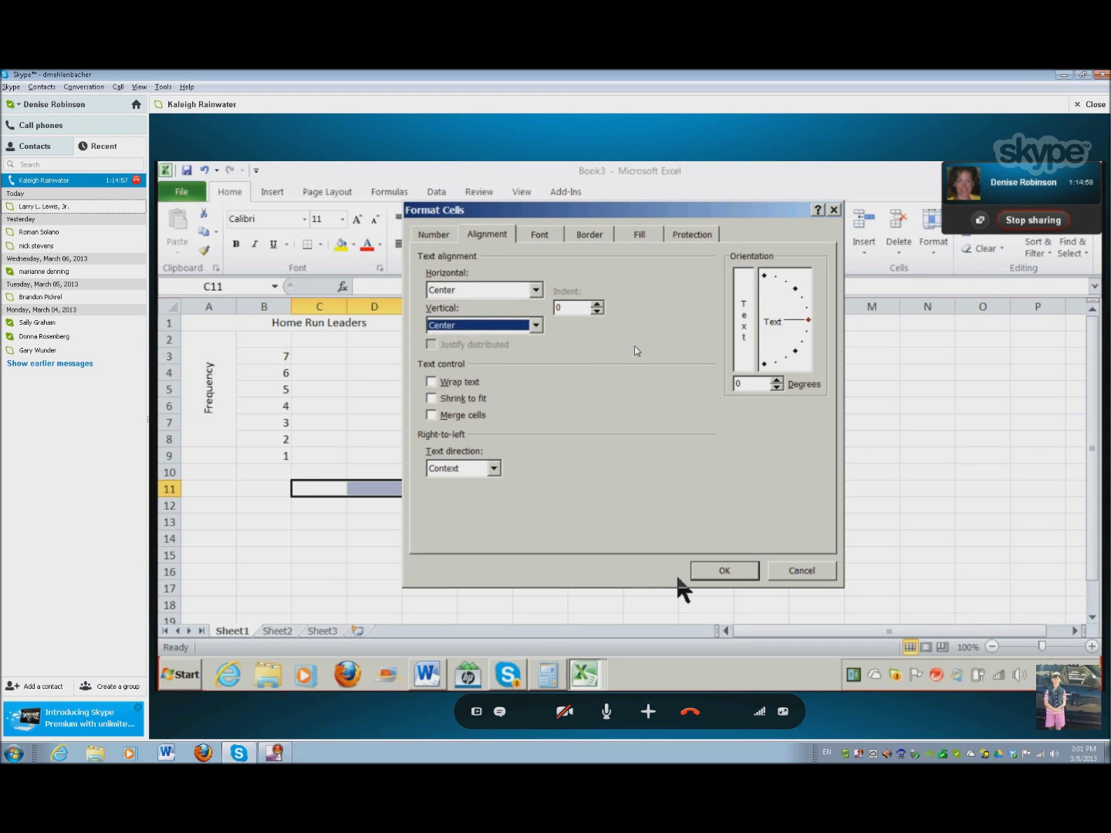
{"action": "key", "text": "alt+m"}
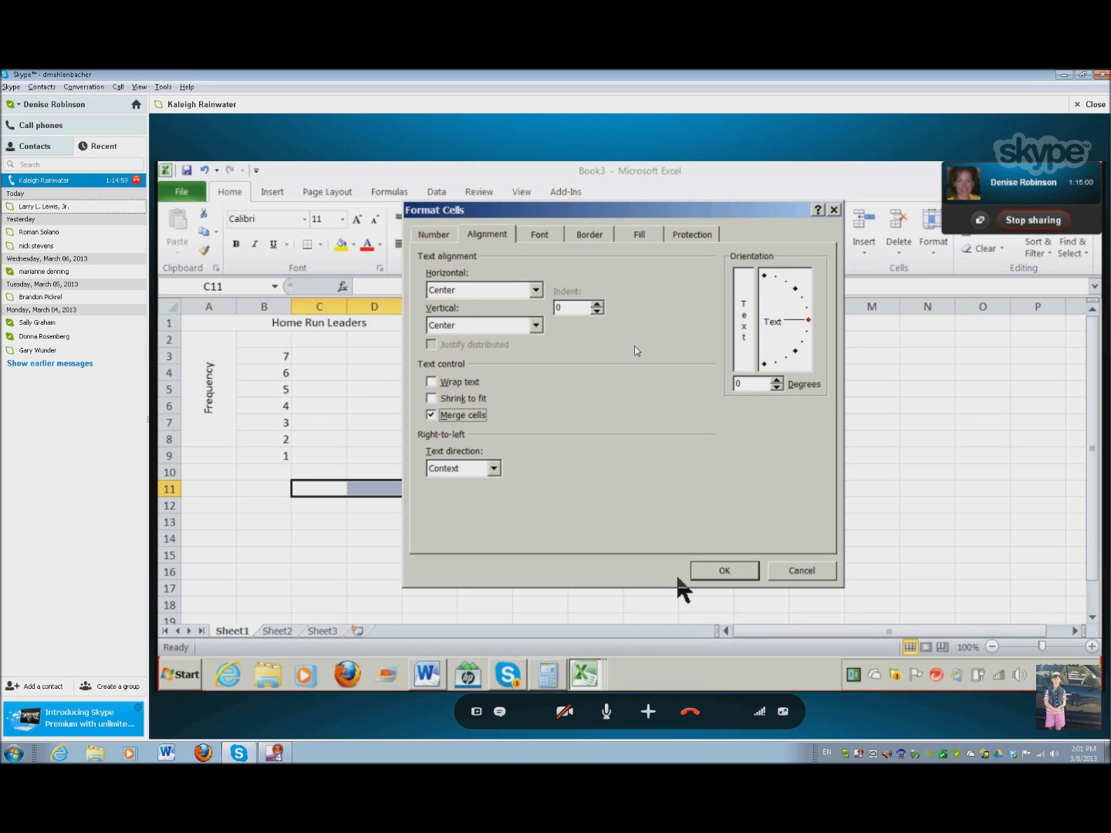
{"action": "key", "text": "Return"}
{"action": "type", "text": "P"}
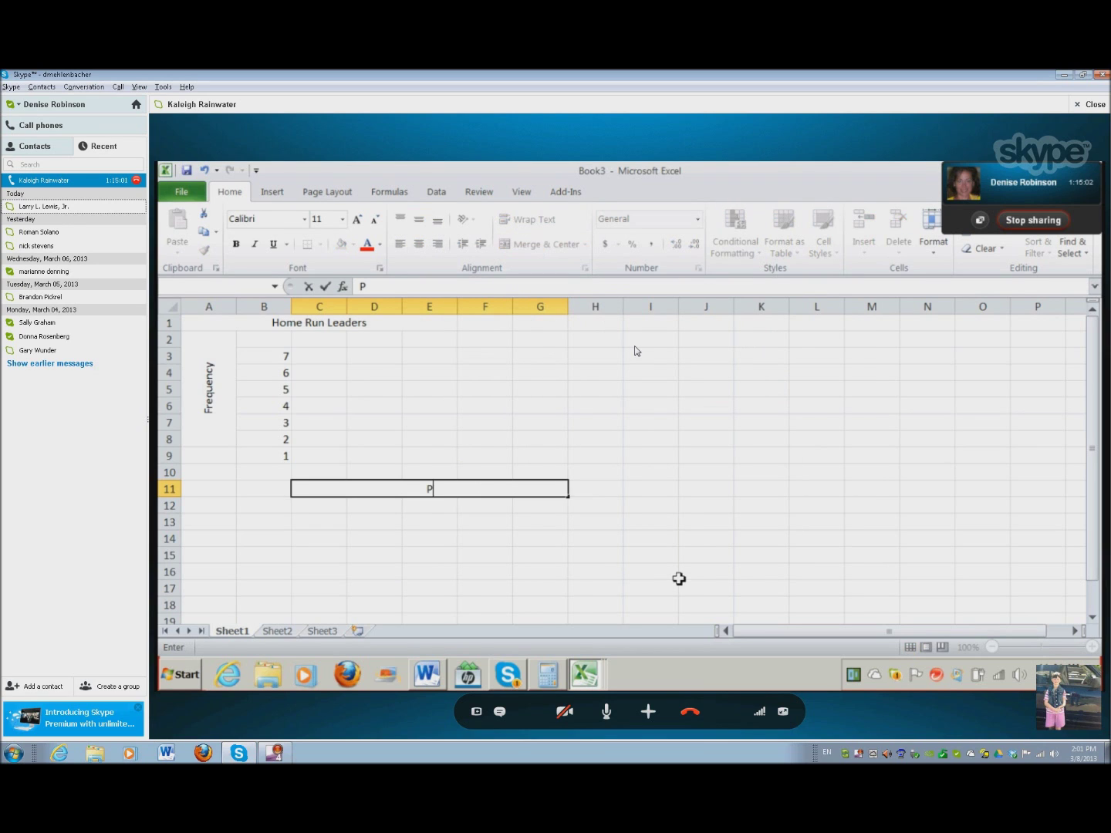
{"action": "type", "text": "ercents"}
{"action": "key", "text": "Up"}
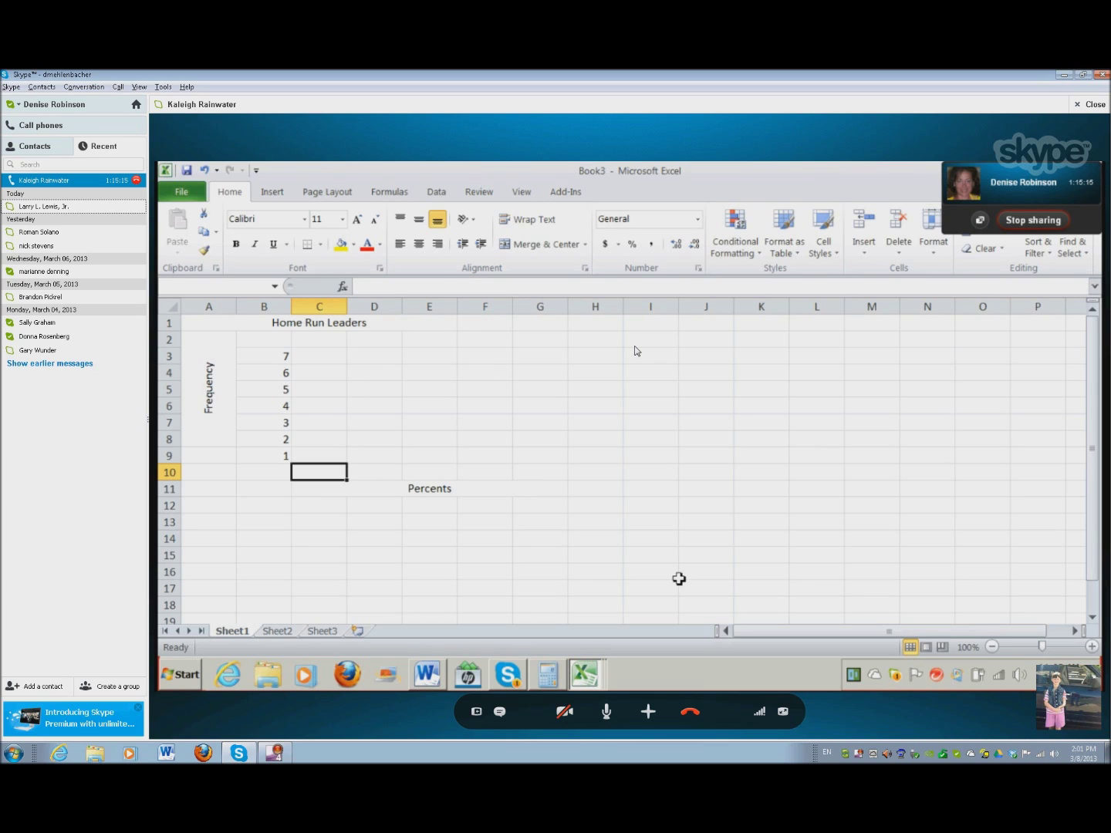
Enter the bins 31-36, 37-42, 43-48, 49-54 and 55-60 across C10:G10
{"action": "type", "text": "31"}
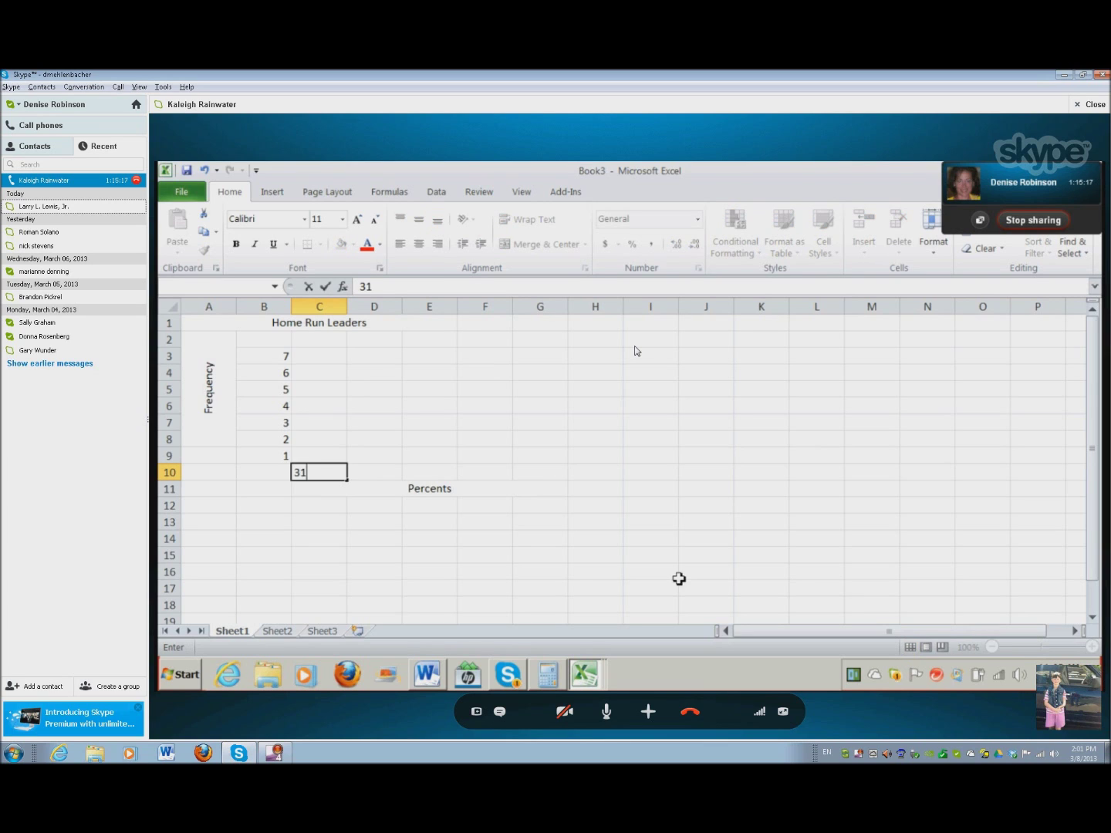
{"action": "type", "text": "-36"}
{"action": "key", "text": "Tab"}
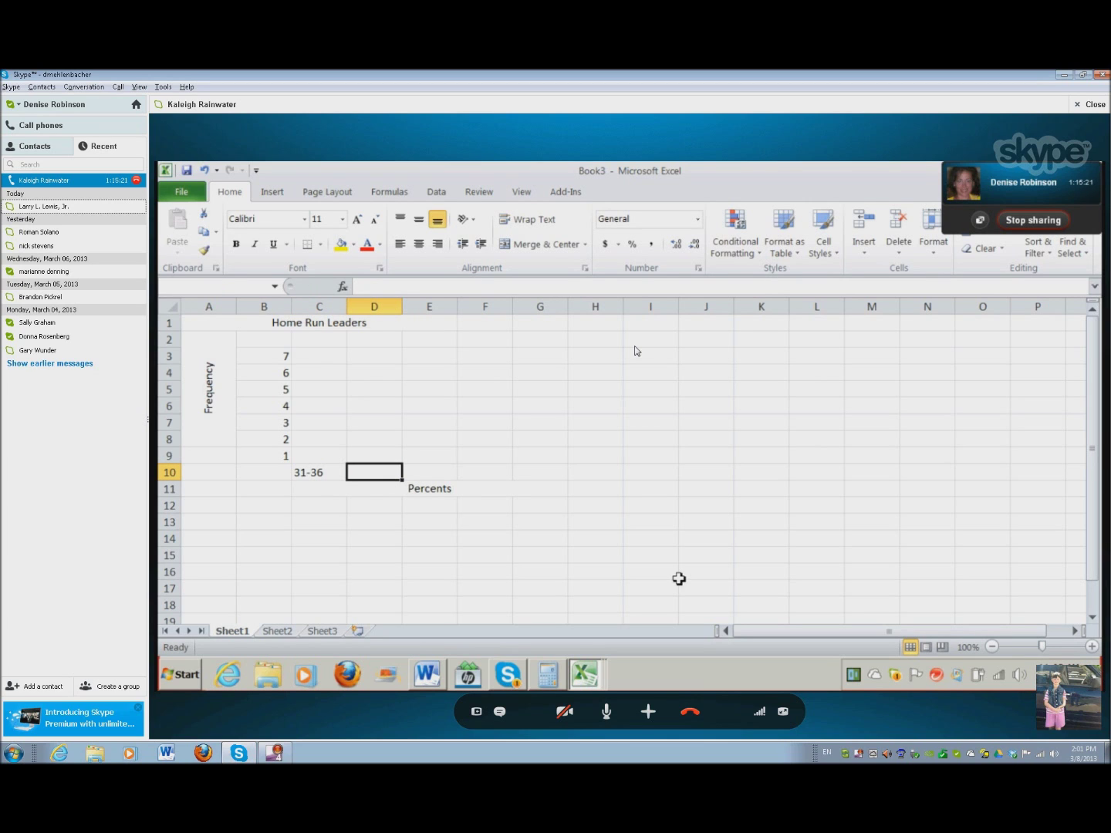
{"action": "type", "text": "37"}
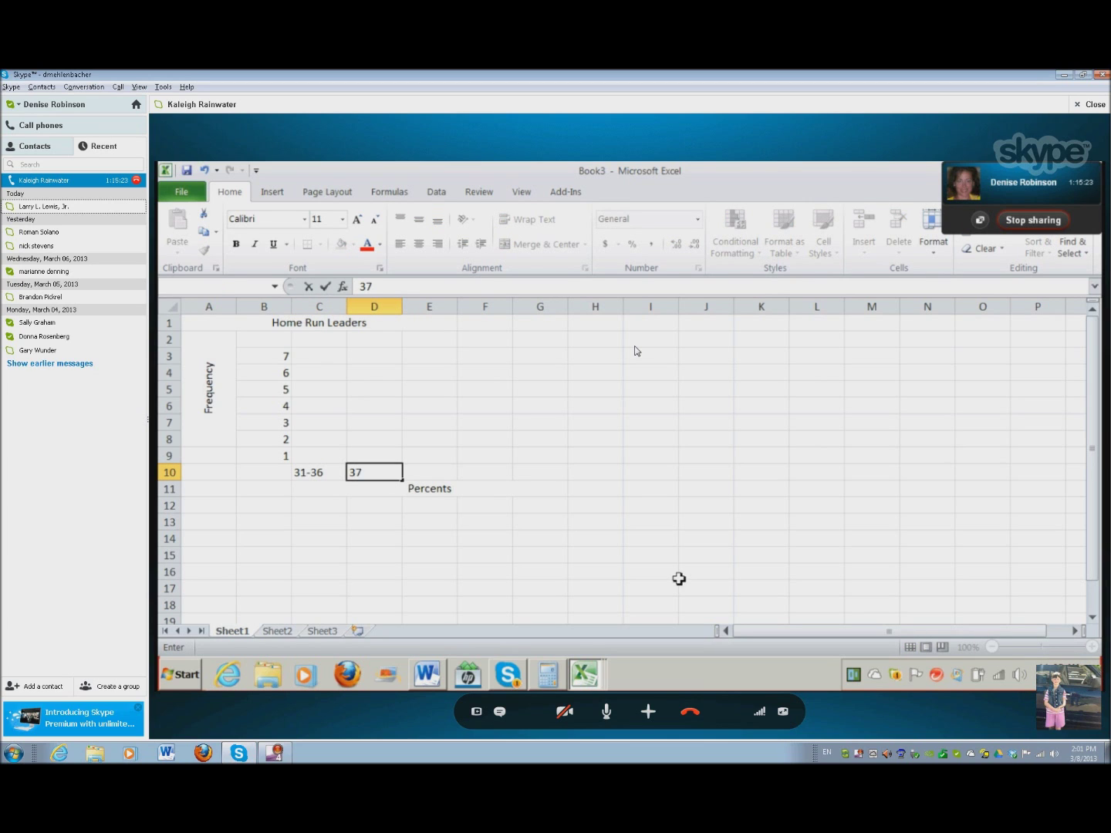
{"action": "type", "text": "-42"}
{"action": "key", "text": "Tab"}
{"action": "type", "text": "43"}
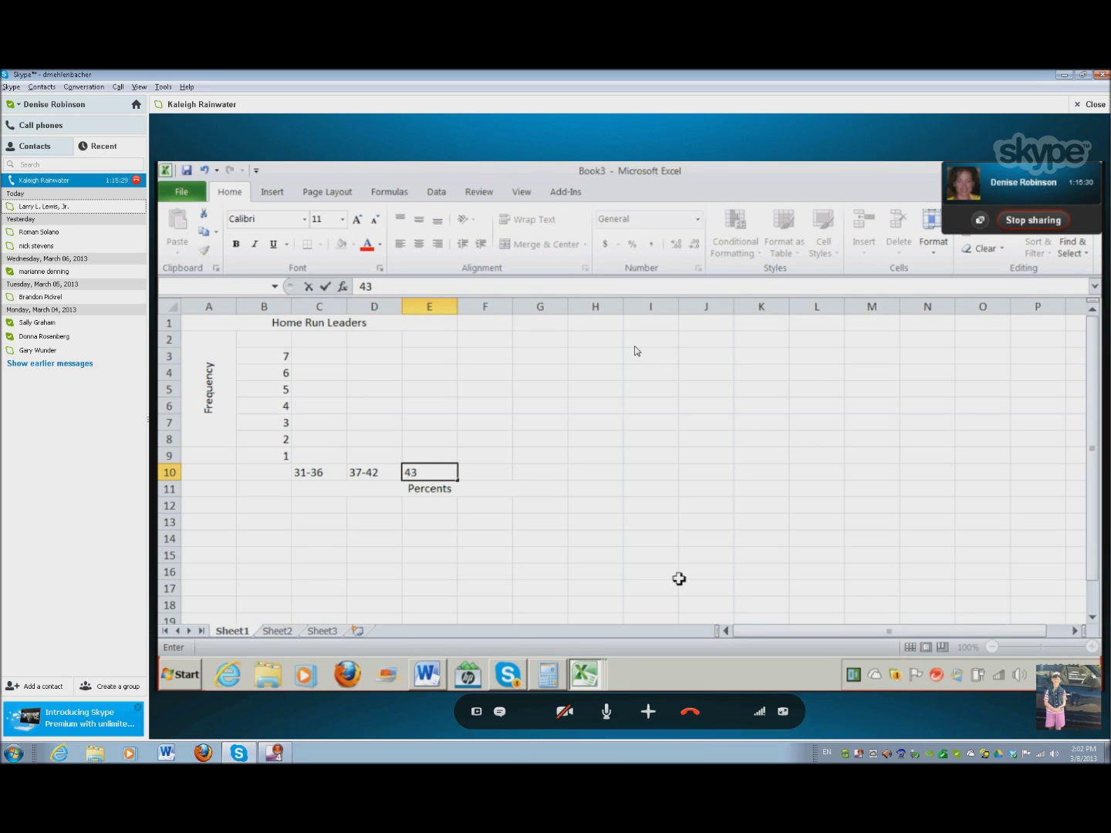
{"action": "type", "text": "-48"}
{"action": "key", "text": "Tab"}
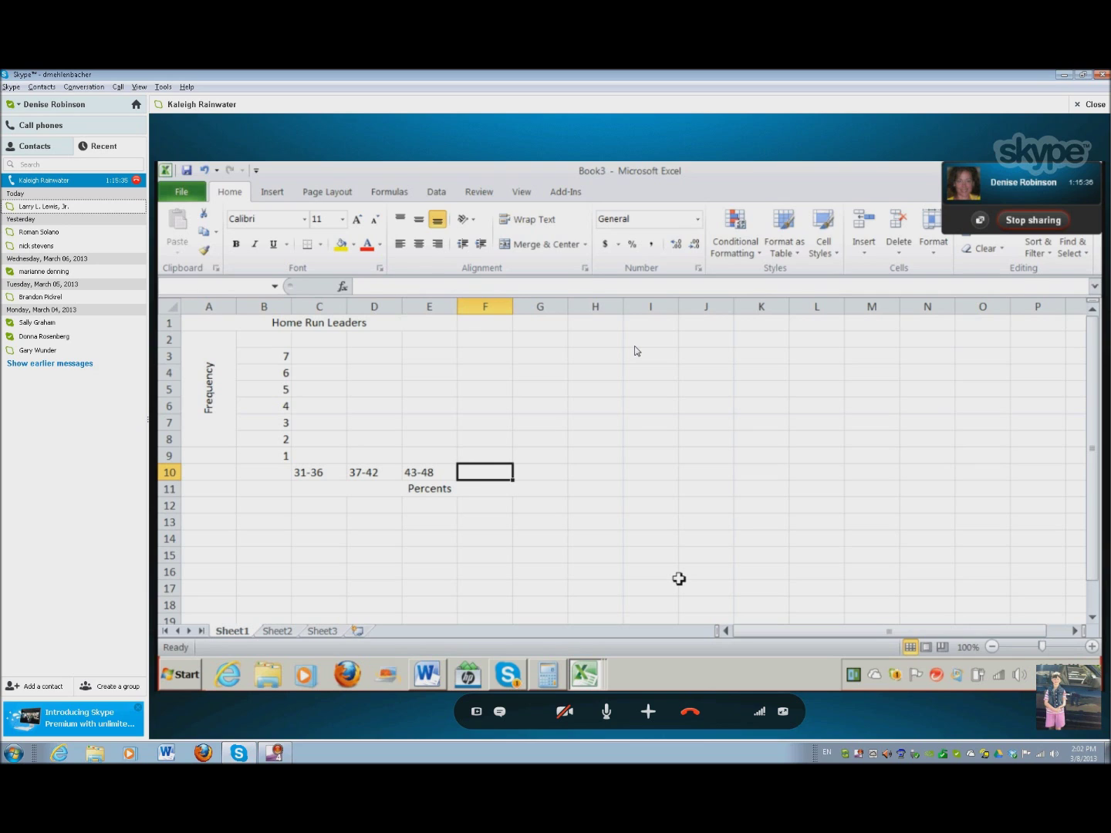
{"action": "type", "text": "49-54"}
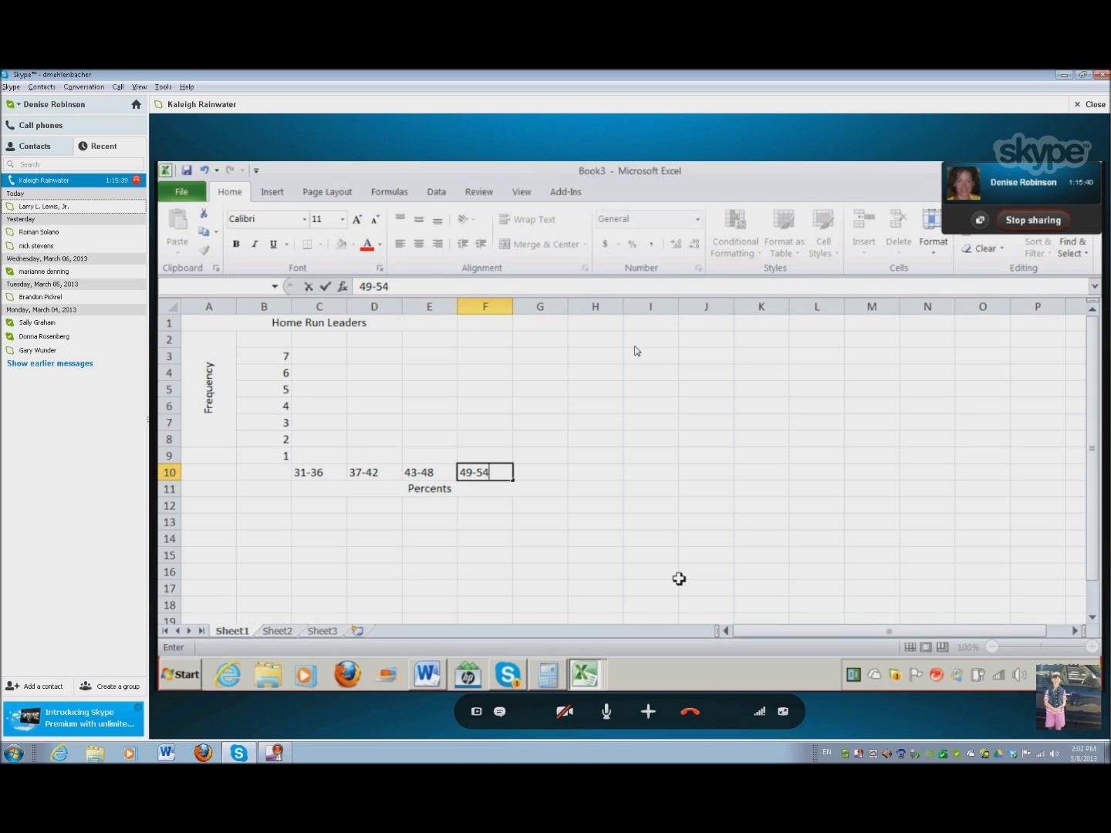
{"action": "key", "text": "Tab"}
{"action": "type", "text": "55"}
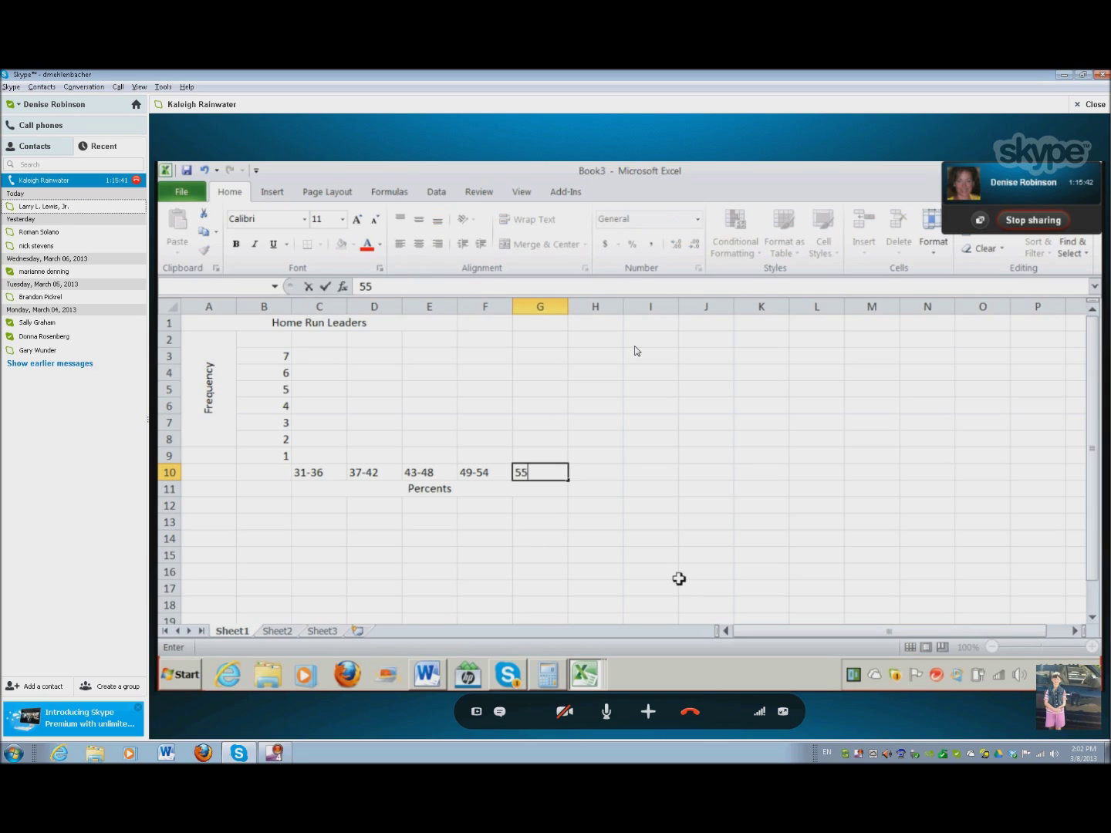
{"action": "type", "text": "-"}
{"action": "type", "text": "60"}
{"action": "key", "text": "Up"}
{"action": "key", "text": "Left"}
{"action": "key", "text": "Left"}
{"action": "key", "text": "Left"}
{"action": "key", "text": "Left"}
{"action": "key", "text": "Down"}
{"action": "key", "text": "Up"}
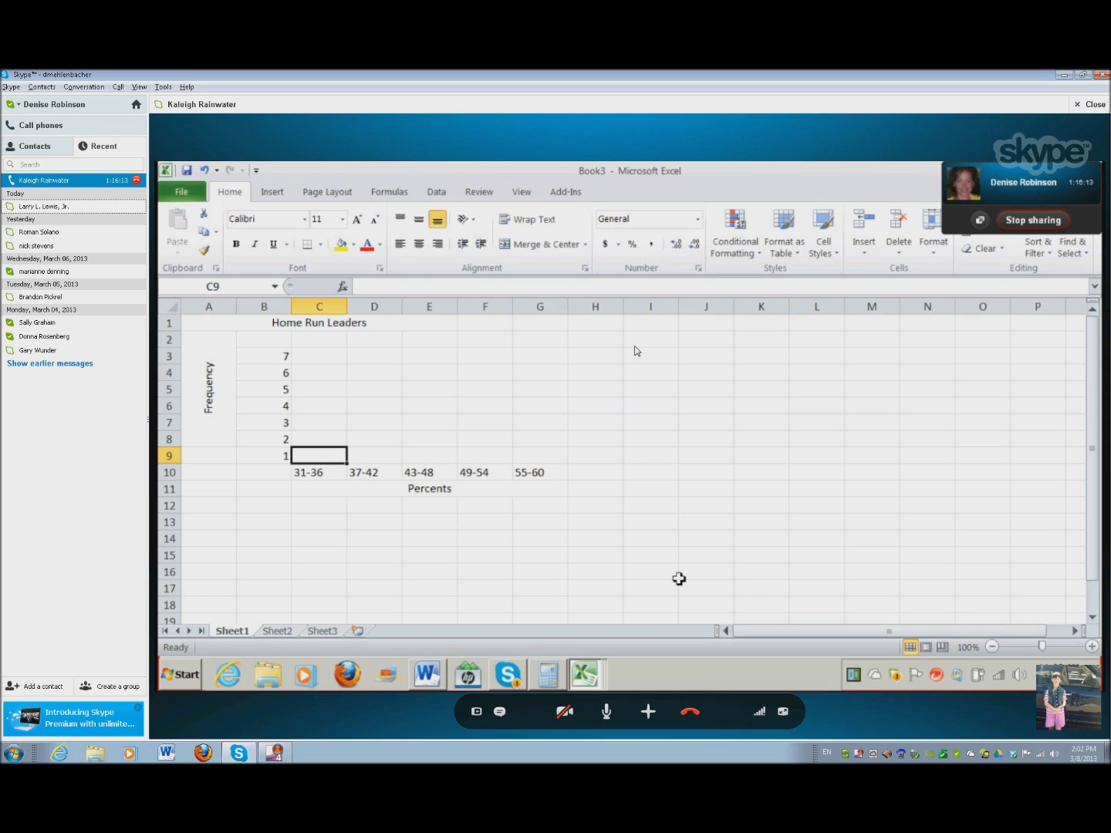
Fill C9 light blue as the first bar and copy it for reuse
{"action": "key", "text": "ctrl+1"}
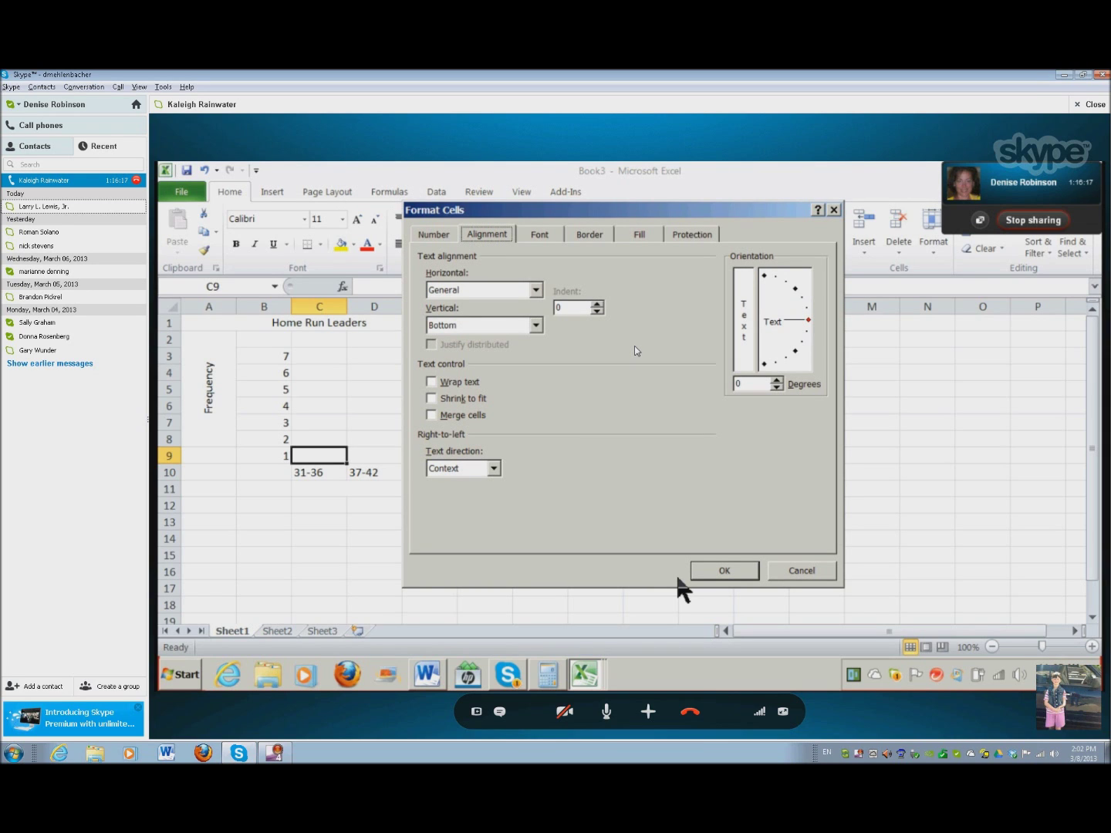
{"action": "key", "text": "ctrl+Tab"}
{"action": "key", "text": "ctrl+Tab"}
{"action": "key", "text": "ctrl+Tab"}
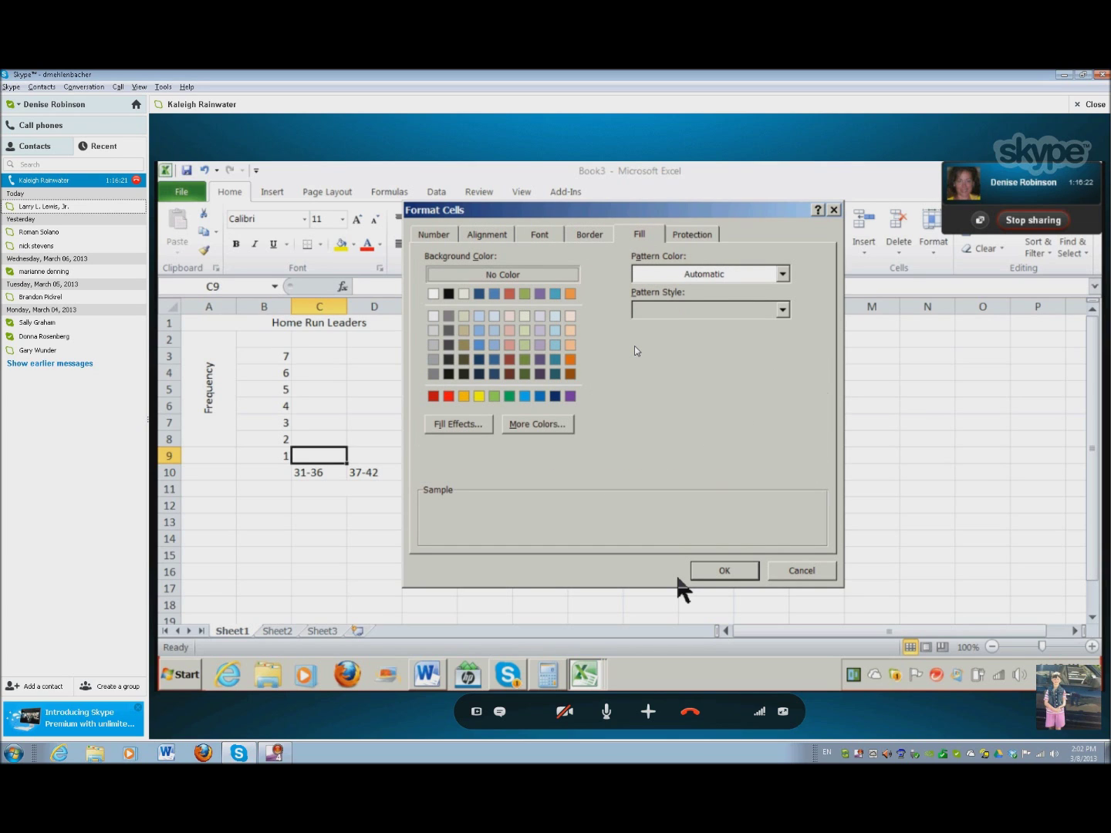
{"action": "key", "text": "Tab"}
{"action": "key", "text": "Left"}
{"action": "key", "text": "Left"}
{"action": "key", "text": "Left"}
{"action": "key", "text": "Left"}
{"action": "key", "text": "space"}
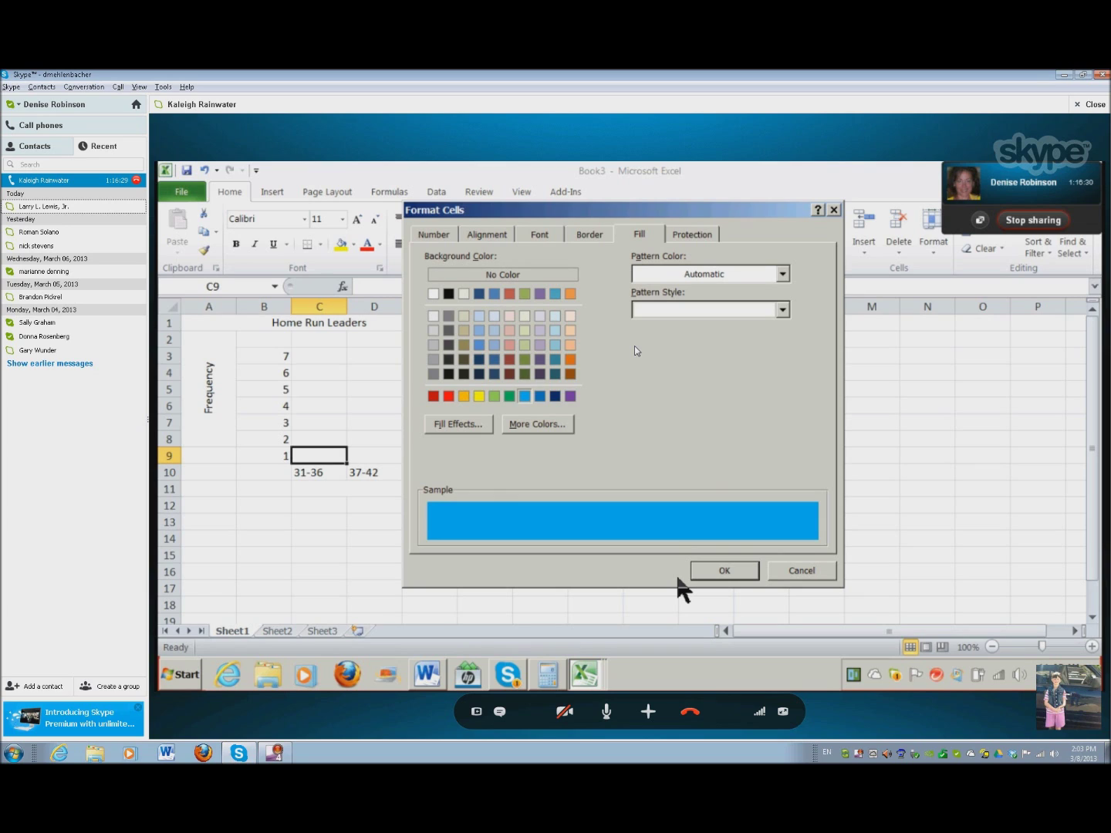
{"action": "key", "text": "Tab"}
{"action": "key", "text": "Tab"}
{"action": "key", "text": "Tab"}
{"action": "key", "text": "Tab"}
{"action": "key", "text": "Tab"}
{"action": "key", "text": "Return"}
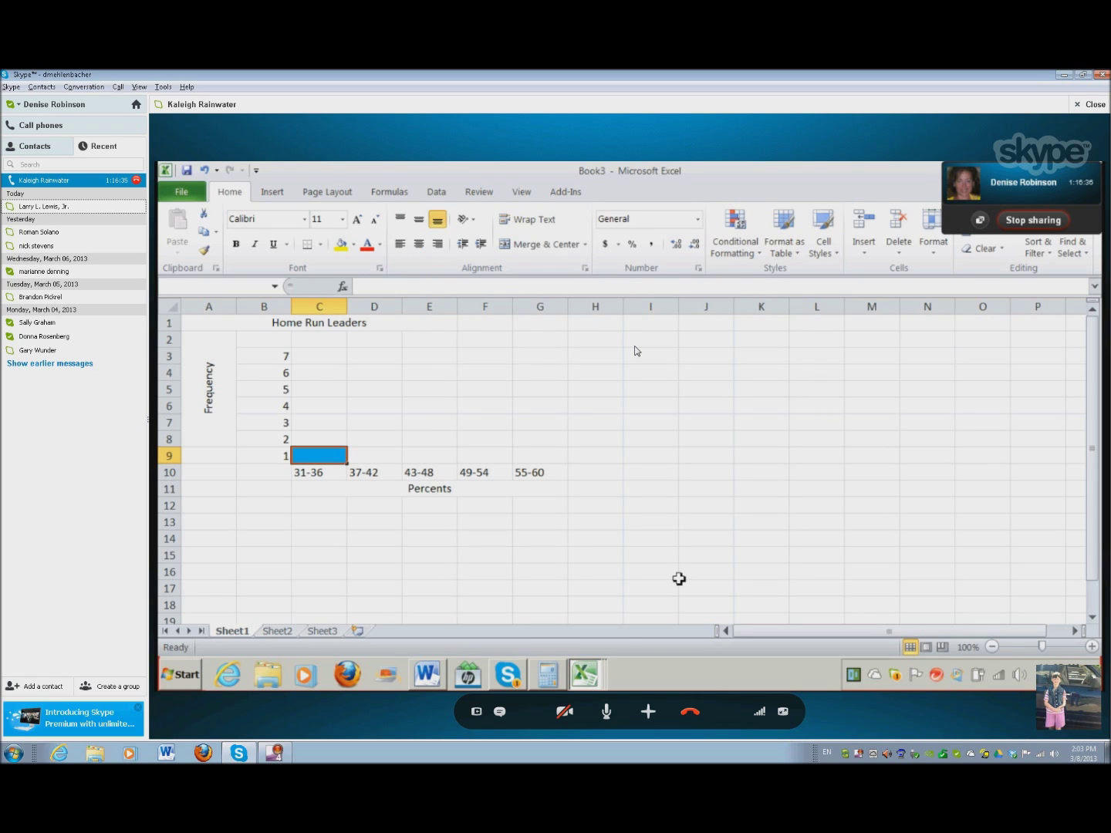
{"action": "key", "text": "ctrl+c"}
{"action": "key", "text": "Right"}
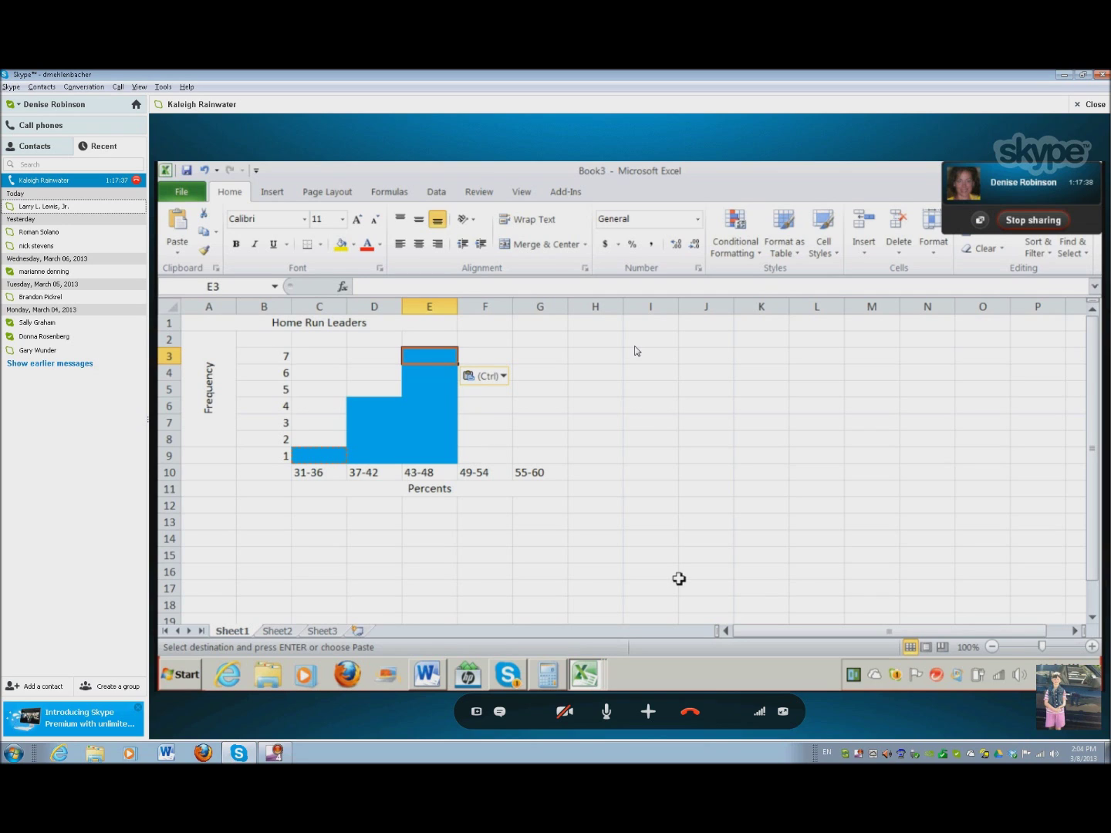
Move over to column F for the 49-54 bar
{"action": "key", "text": "Right"}
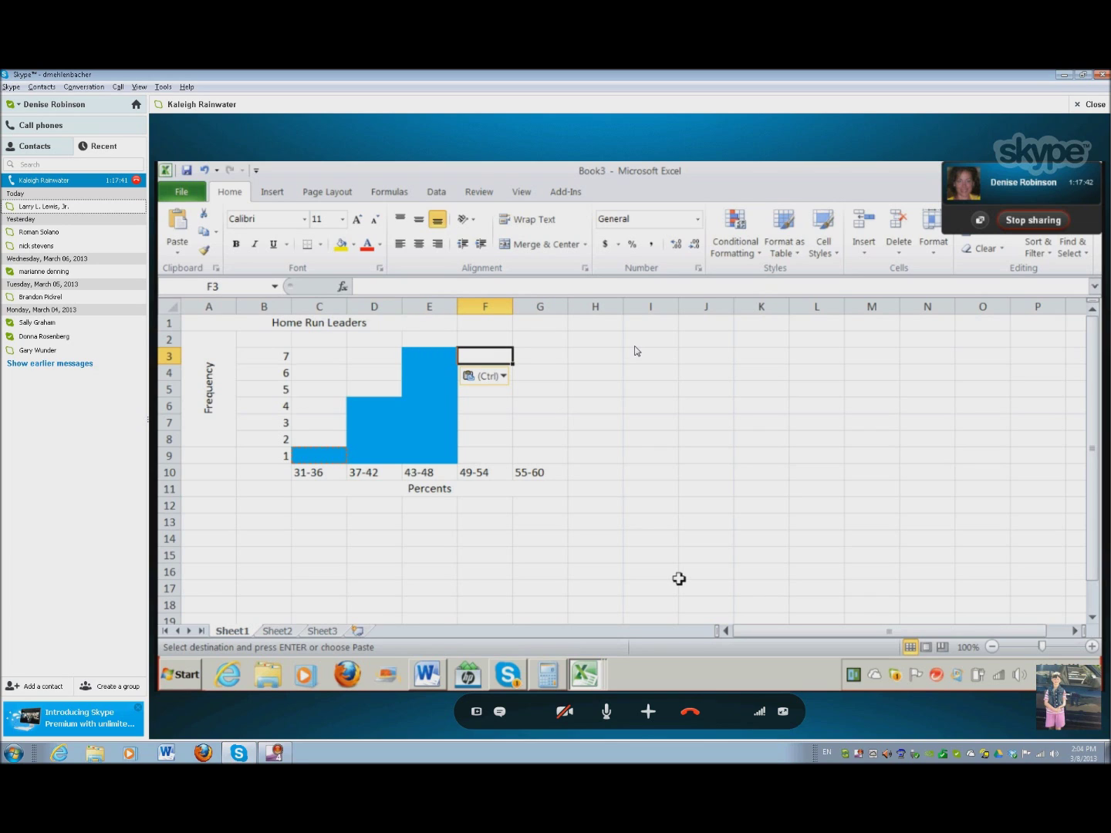
Paste the blue fill into F5:F9, a bar of height 5 over 49-54
{"action": "key", "text": "Down"}
{"action": "key", "text": "Down"}
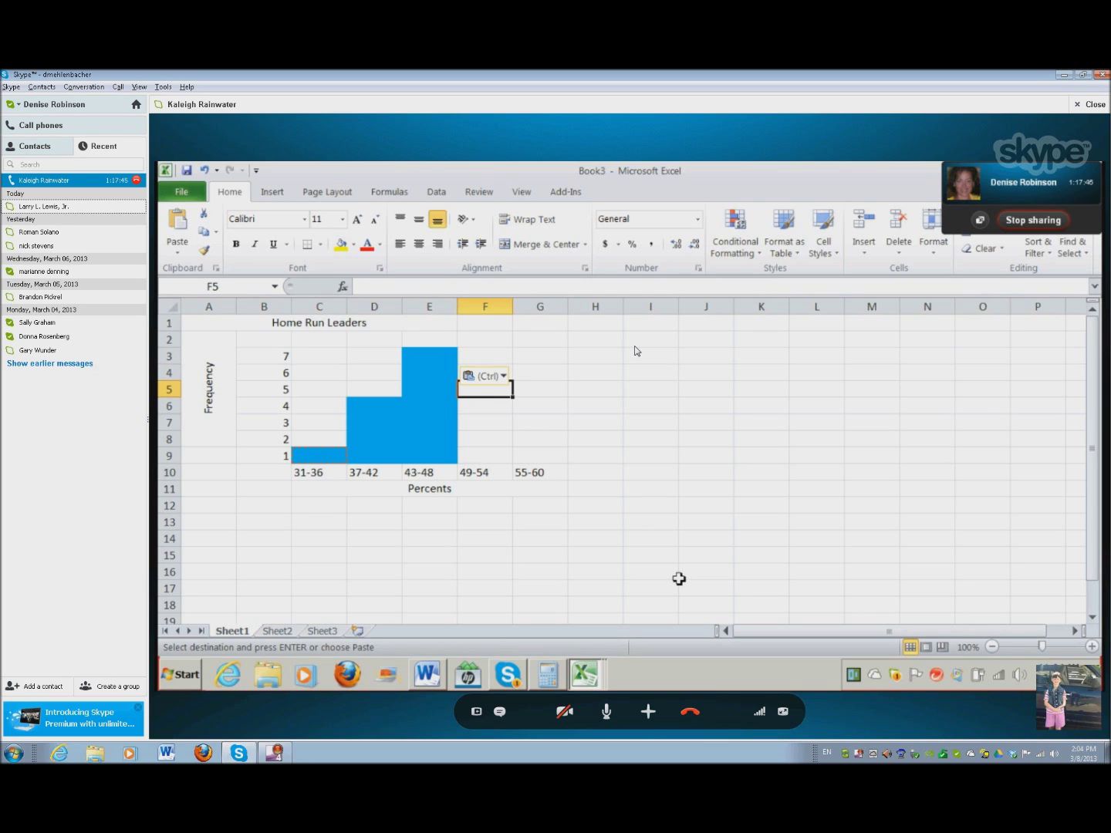
{"action": "key", "text": "ctrl+v"}
{"action": "key", "text": "ctrl"}
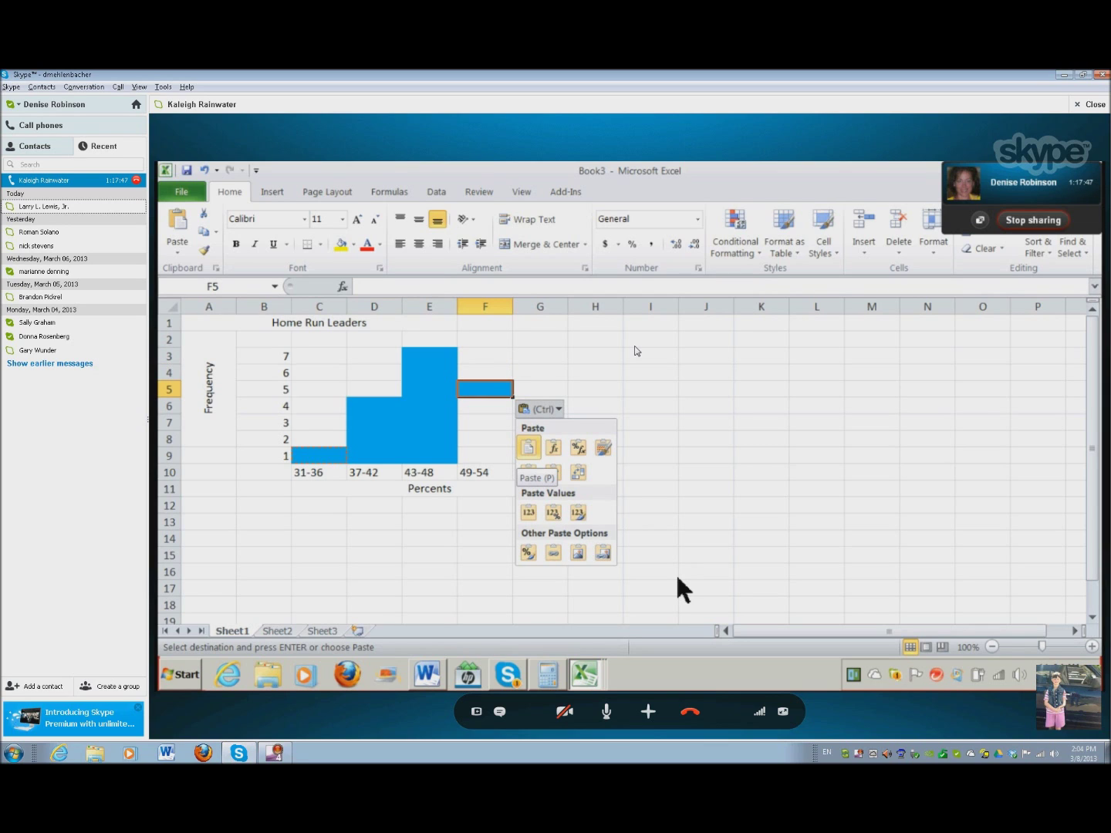
{"action": "key", "text": "Escape"}
{"action": "key", "text": "Down"}
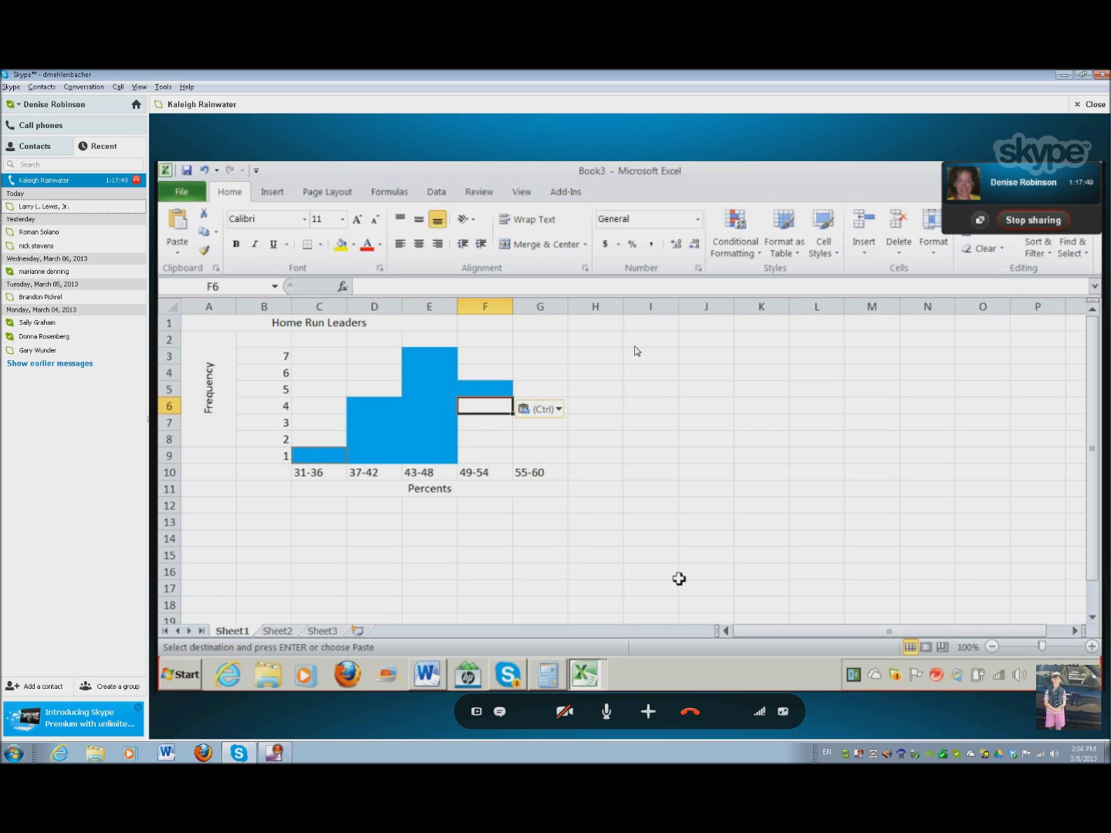
{"action": "key", "text": "ctrl+v"}
{"action": "key", "text": "Down"}
{"action": "key", "text": "ctrl+v"}
{"action": "key", "text": "Down"}
{"action": "key", "text": "ctrl+v"}
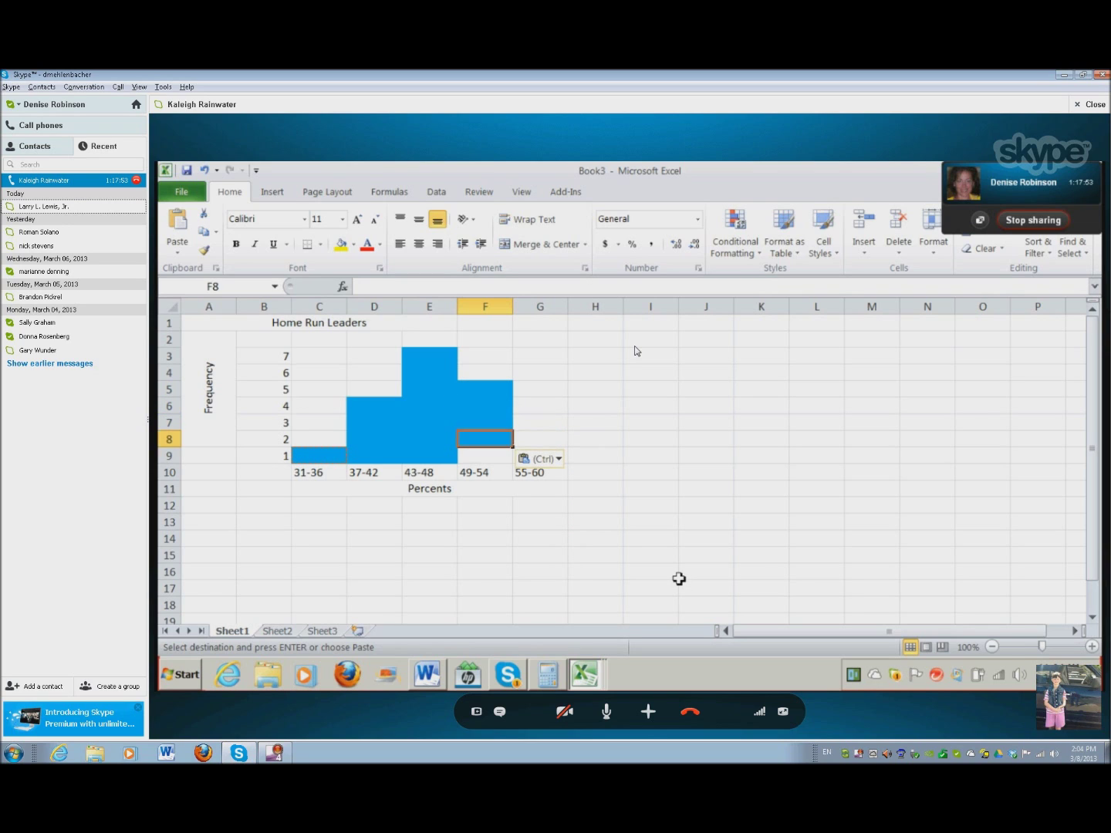
{"action": "key", "text": "Down"}
{"action": "key", "text": "ctrl+v"}
Paste the blue fill into G9, G8 and G7, a bar of height 3 over 55-60
{"action": "key", "text": "Right"}
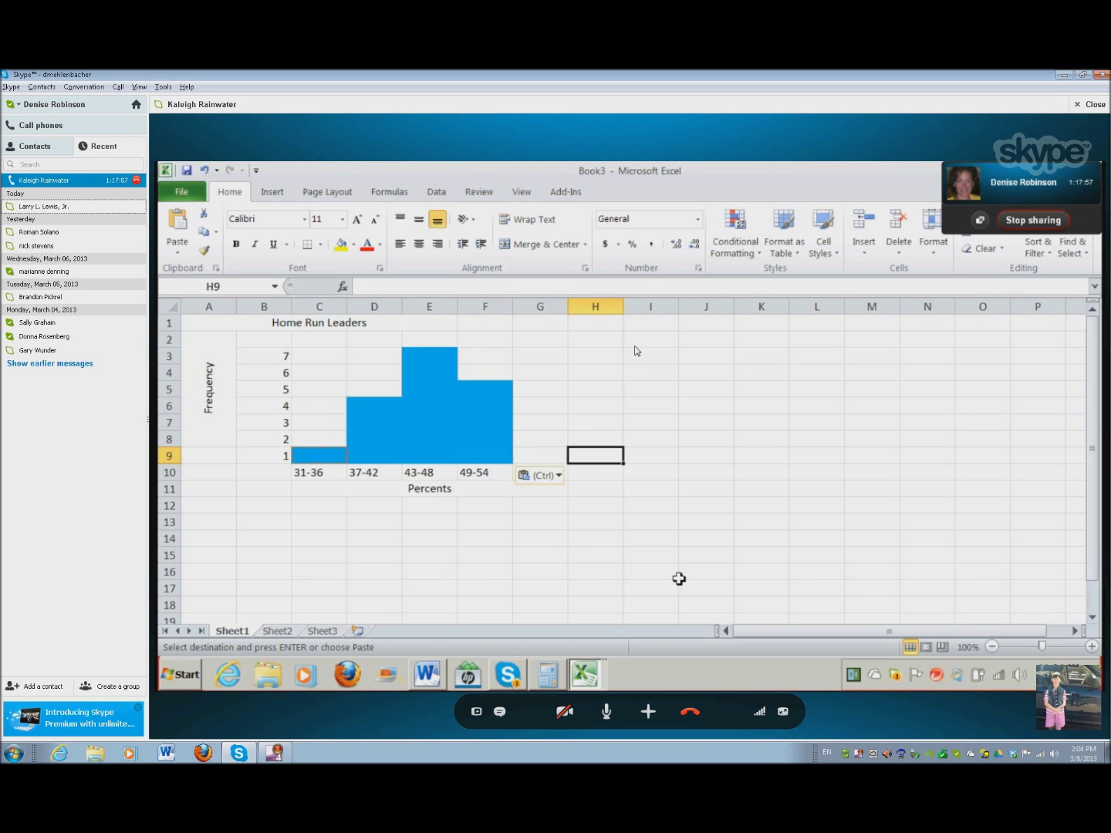
{"action": "key", "text": "Down"}
{"action": "key", "text": "Up"}
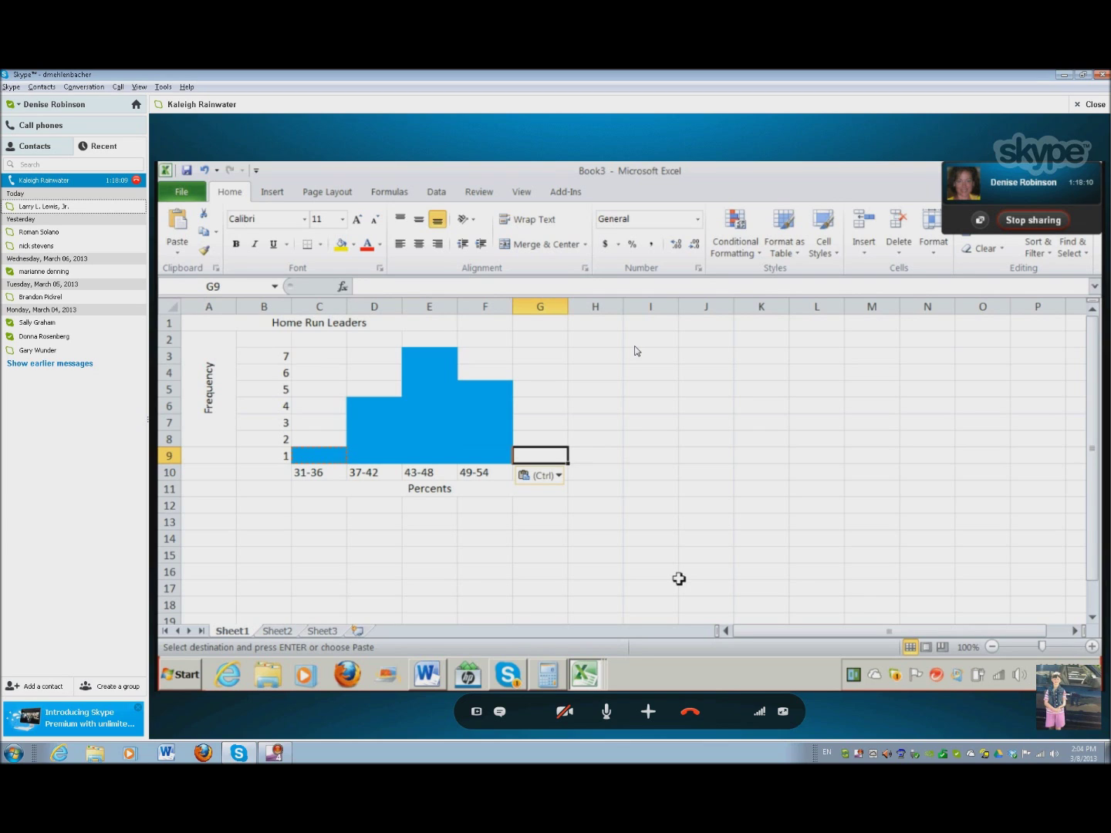
{"action": "key", "text": "ctrl+v"}
{"action": "key", "text": "Up"}
{"action": "key", "text": "ctrl+v"}
{"action": "key", "text": "Up"}
{"action": "key", "text": "ctrl+v"}
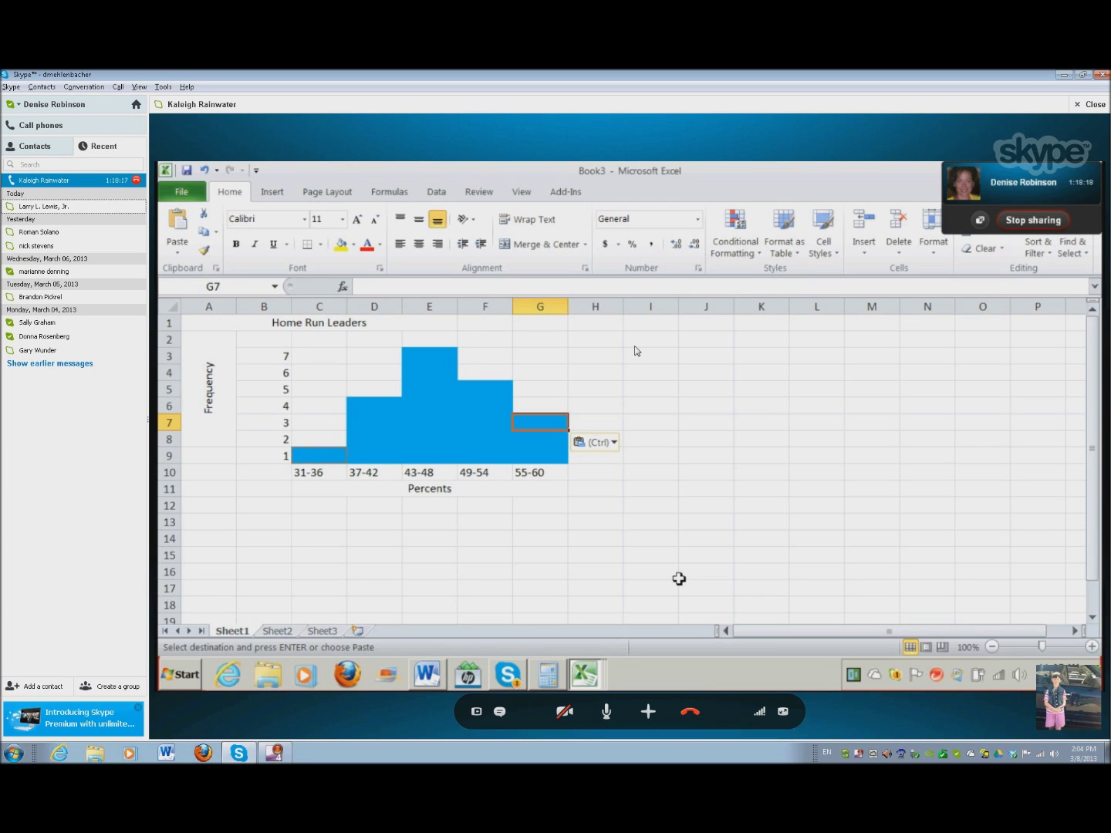
{"action": "key", "text": "ctrl+Home"}
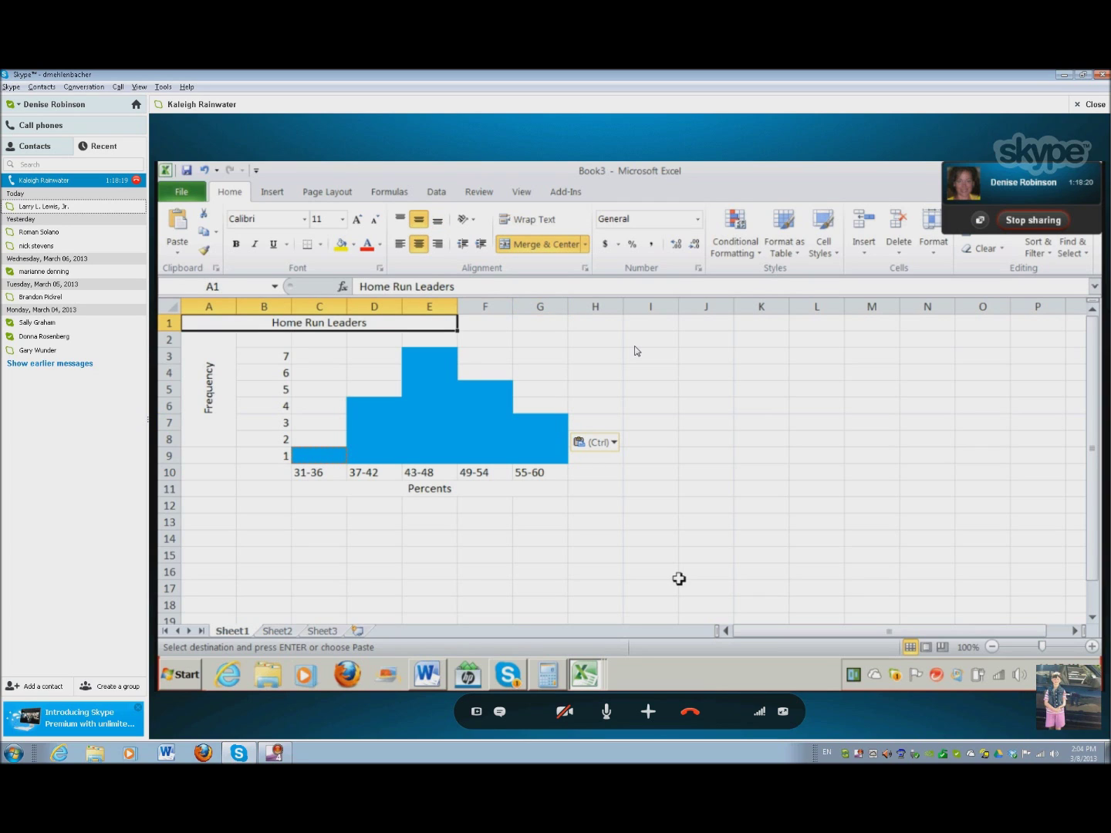
Copy the histogram block A1:G11
{"action": "key", "text": "shift+Right"}
{"action": "key", "text": "shift+Right"}
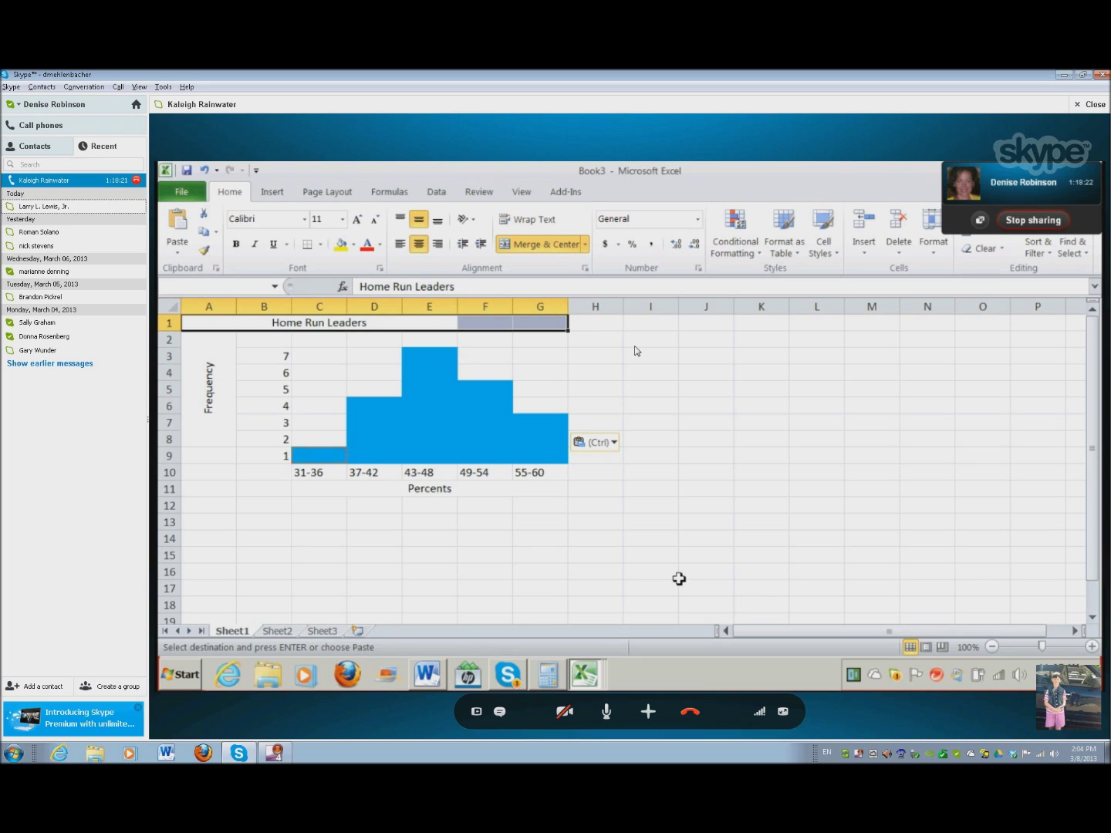
{"action": "key", "text": "shift+Down"}
{"action": "key", "text": "shift+Down"}
{"action": "key", "text": "shift+Down"}
{"action": "key", "text": "shift+Down"}
{"action": "key", "text": "shift+Down"}
{"action": "key", "text": "shift+Down"}
{"action": "key", "text": "shift+Down"}
{"action": "key", "text": "shift+Down"}
{"action": "key", "text": "shift+Down"}
{"action": "key", "text": "shift+Down"}
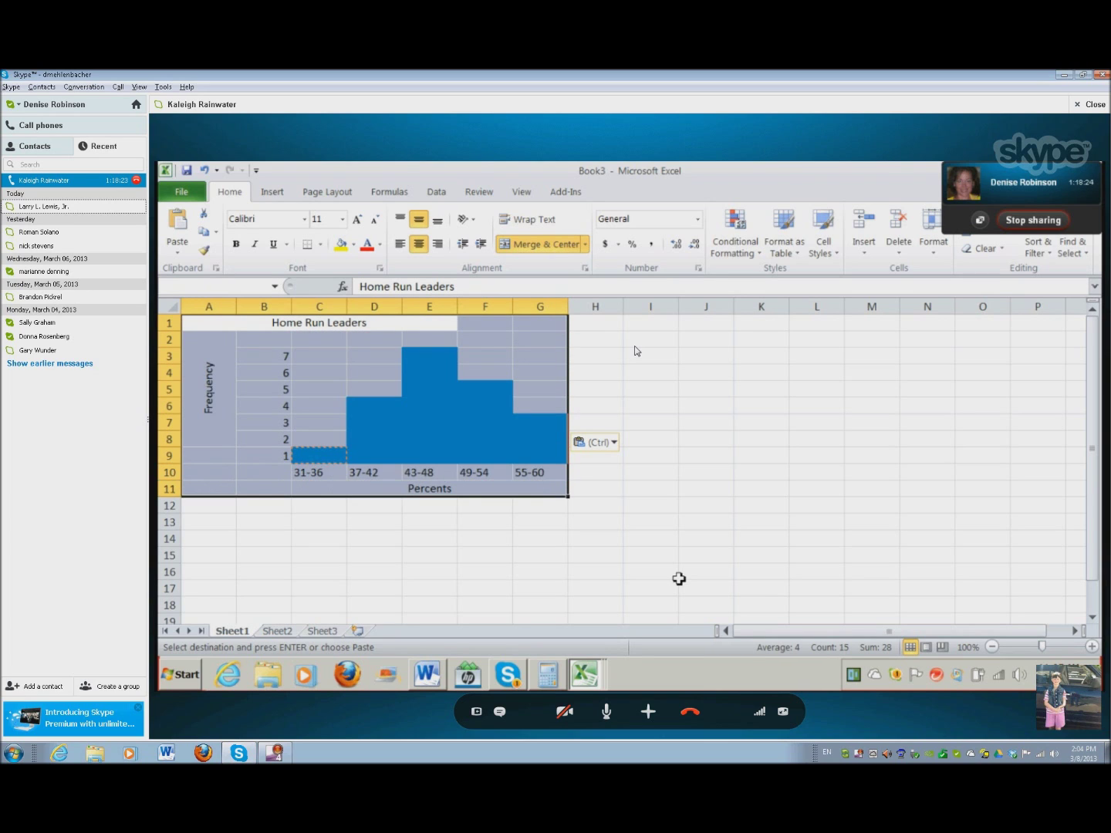
{"action": "key", "text": "ctrl+c"}
Switch to the 418 math Word document
{"action": "key", "text": "alt+Tab"}
{"action": "key", "text": "Tab"}
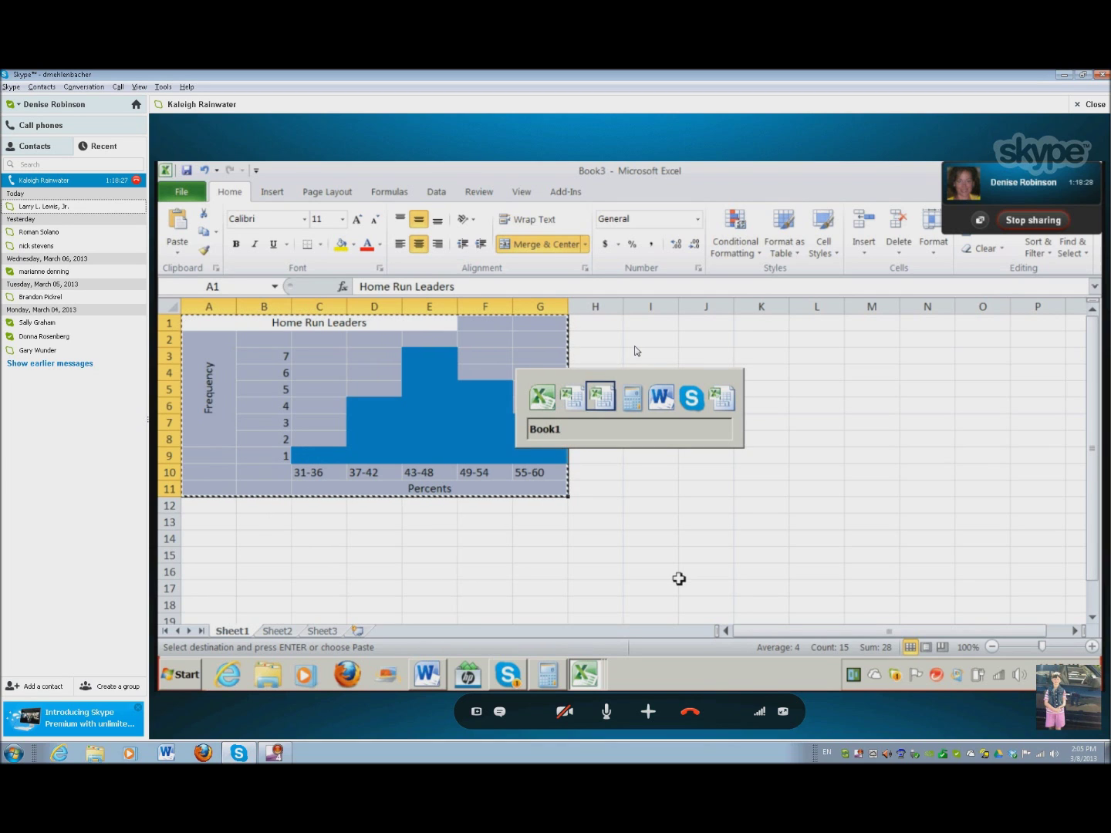
{"action": "key", "text": "Escape"}
{"action": "key", "text": "alt+Tab"}
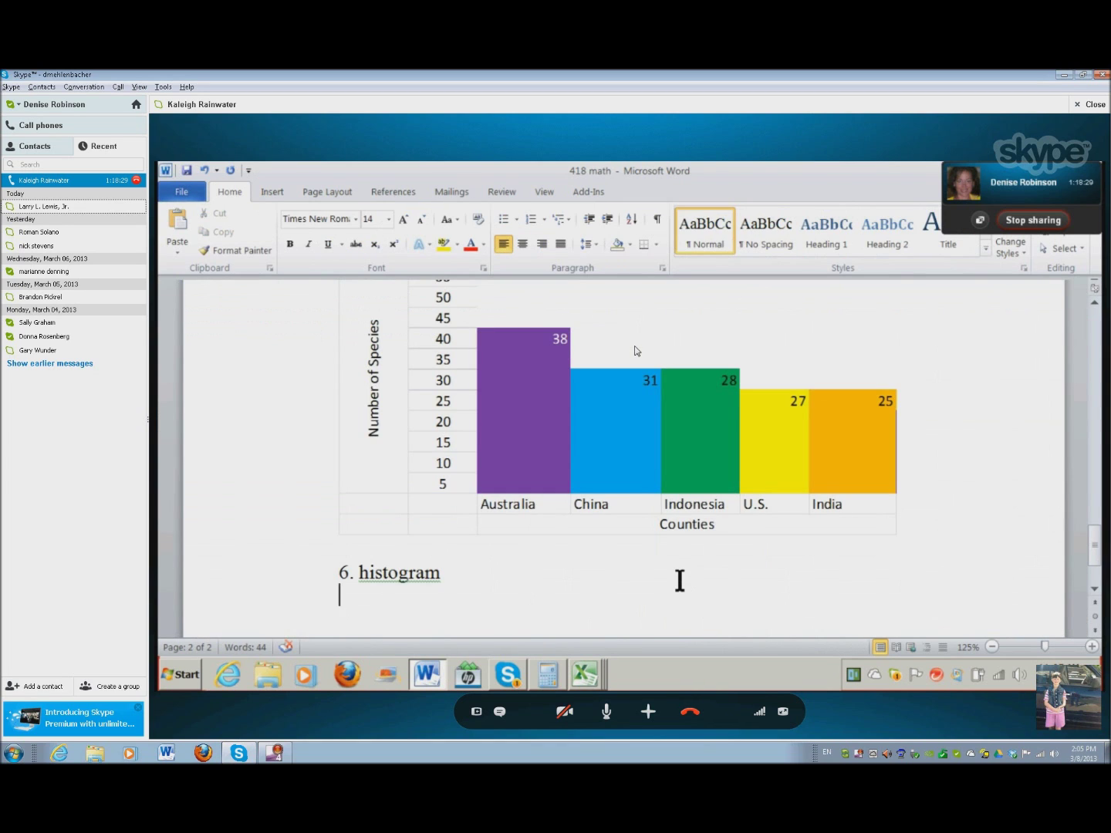
Paste the histogram below '6. histogram' using Keep Source Formatting
{"action": "key", "text": "ctrl+v"}
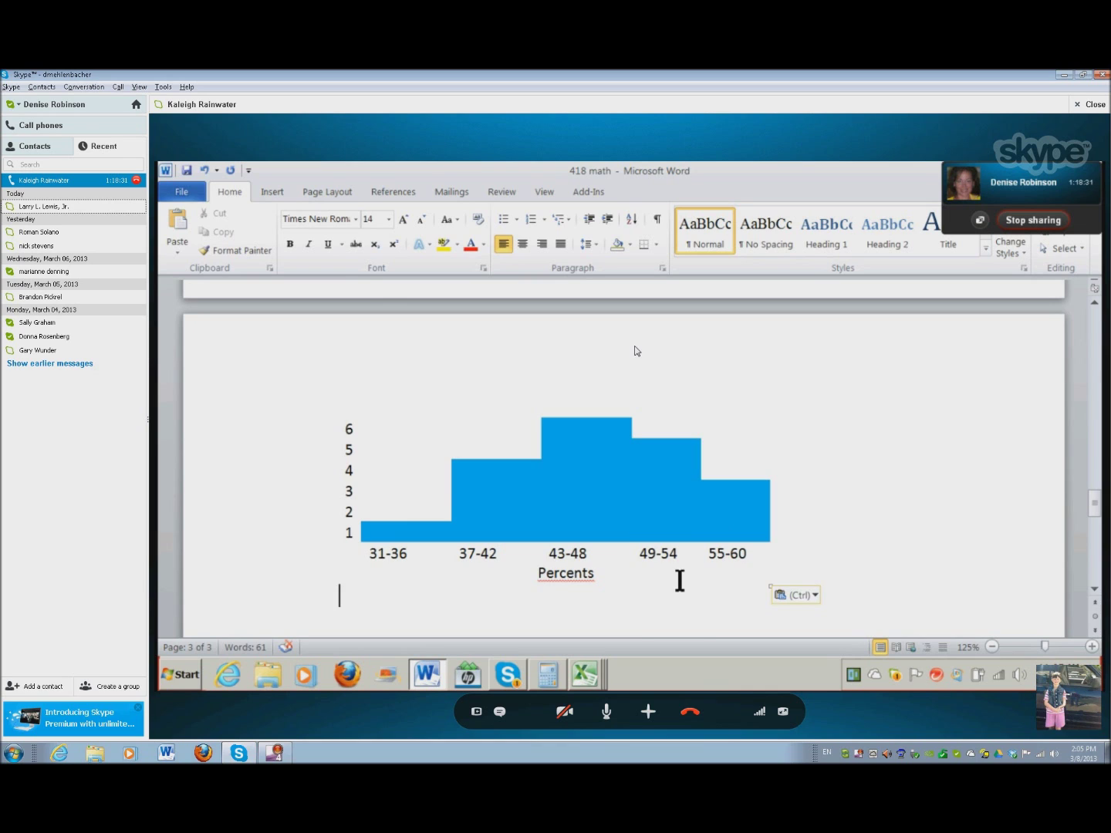
{"action": "key", "text": "Return"}
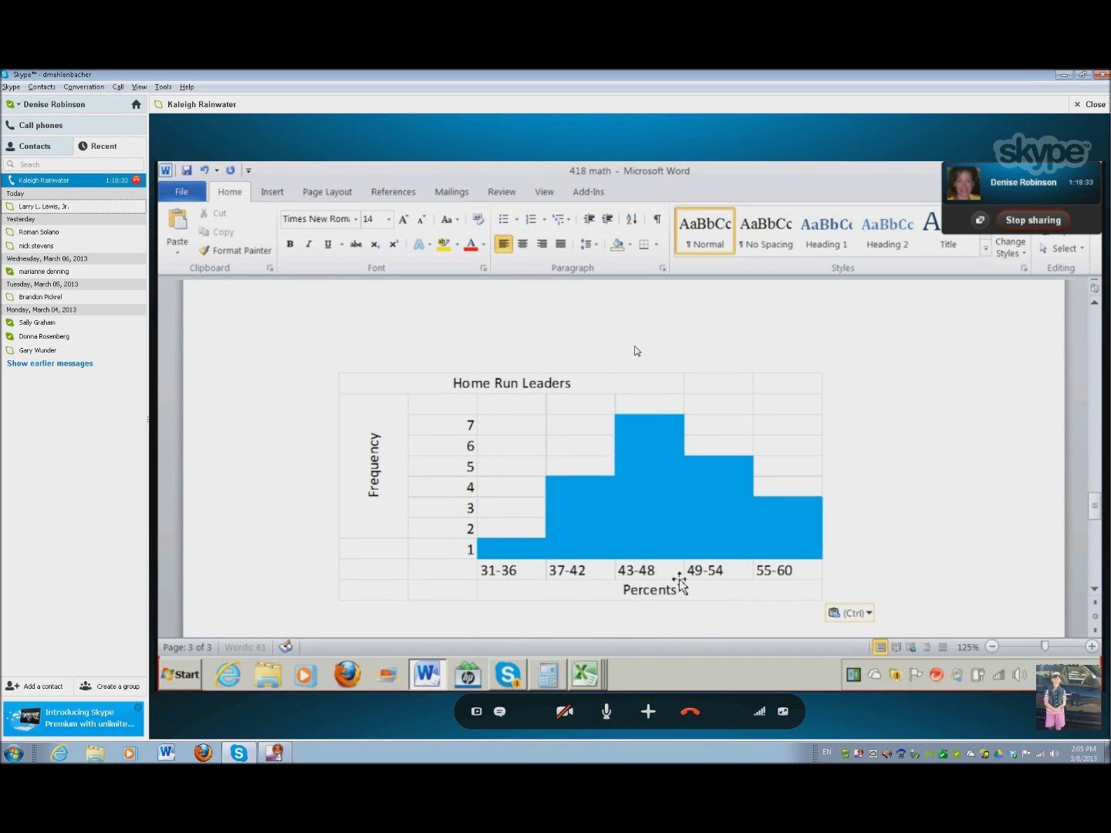
{"action": "key", "text": "Up"}
{"action": "key", "text": "Up"}
{"action": "key", "text": "Up"}
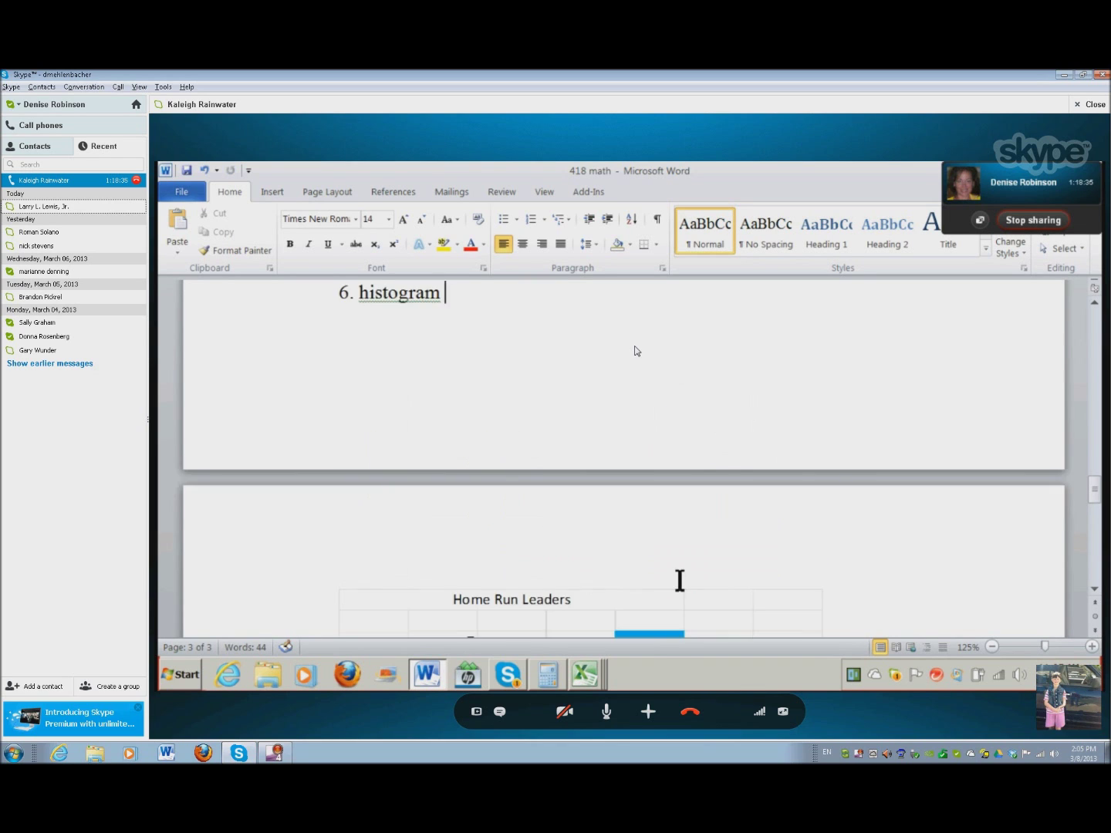
{"action": "key", "text": "Down"}
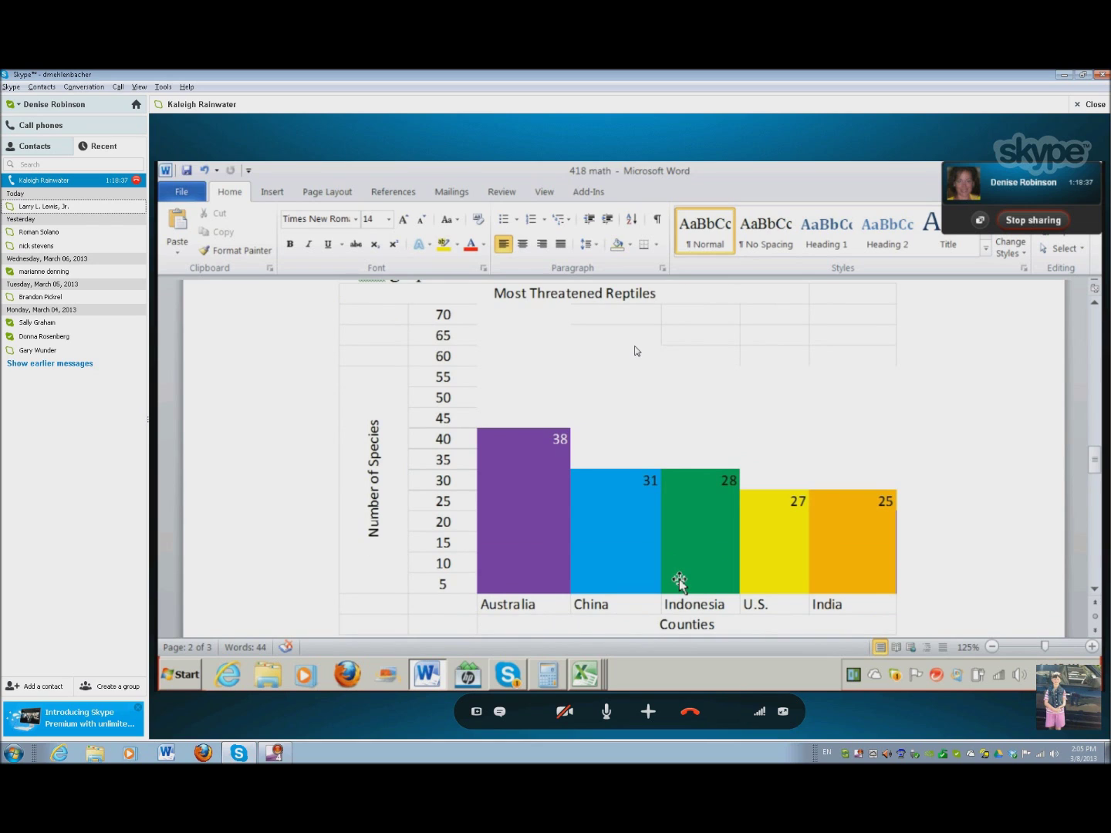